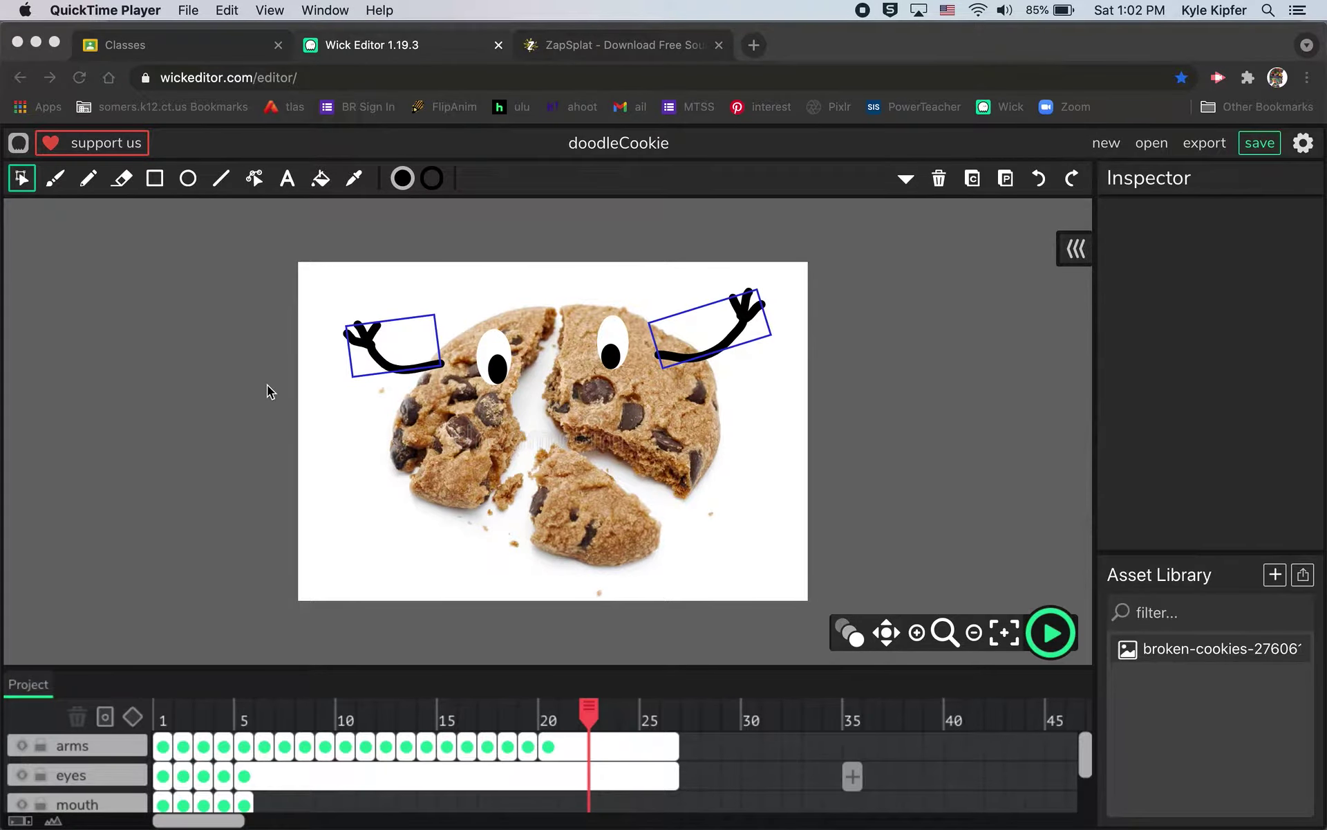
Preview the cookie animation in Wick Editor, then stop it
{"action": "left_click", "coordinate": [270, 392]}
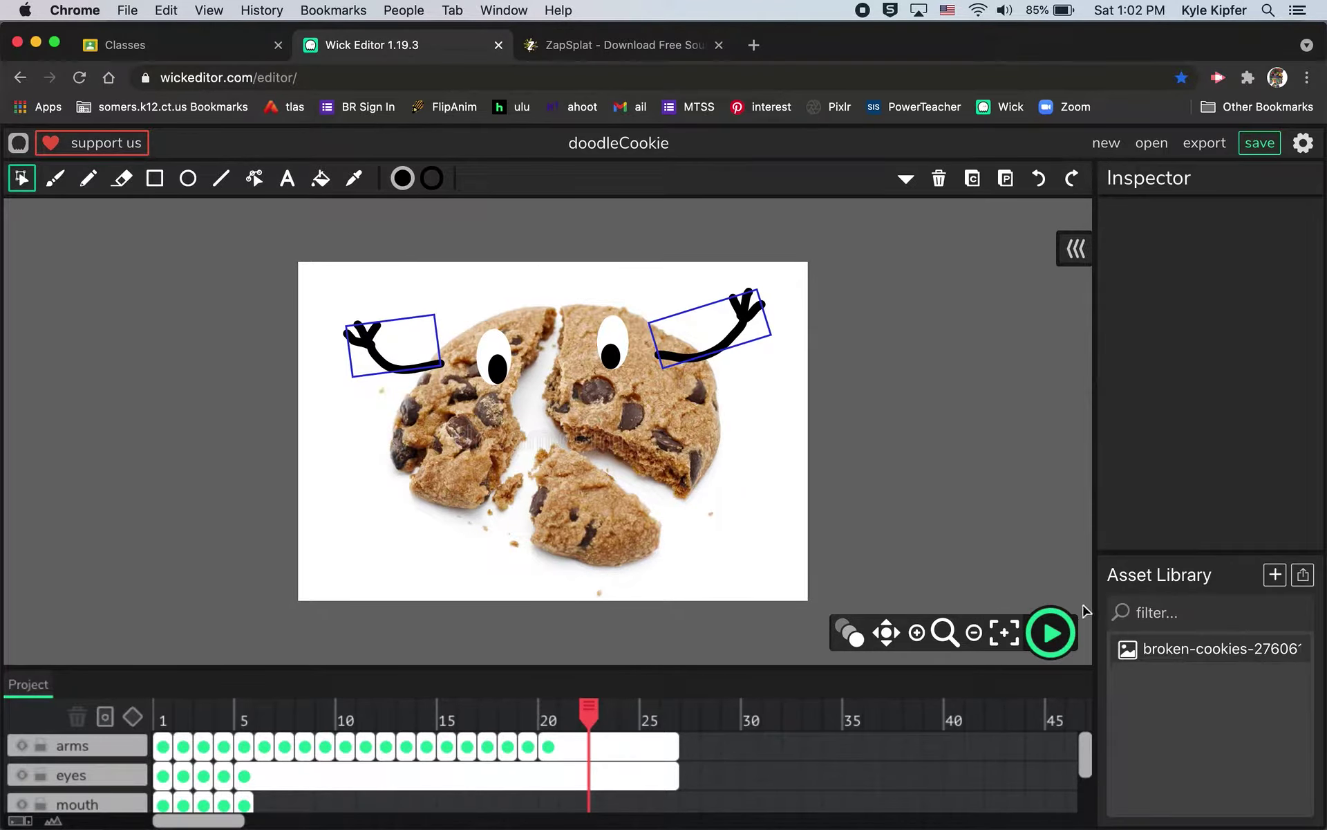
{"action": "left_click", "coordinate": [1051, 633]}
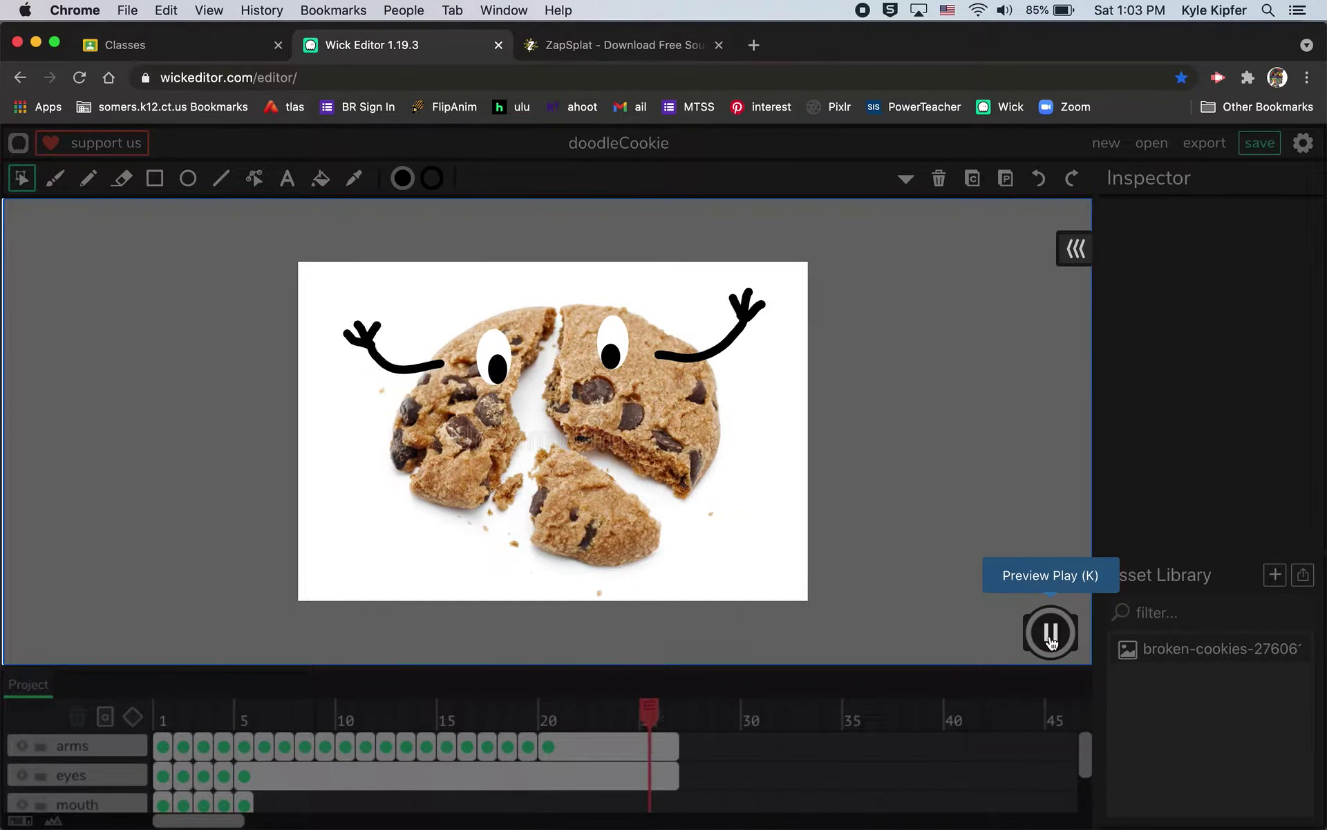
{"action": "left_click", "coordinate": [1050, 633]}
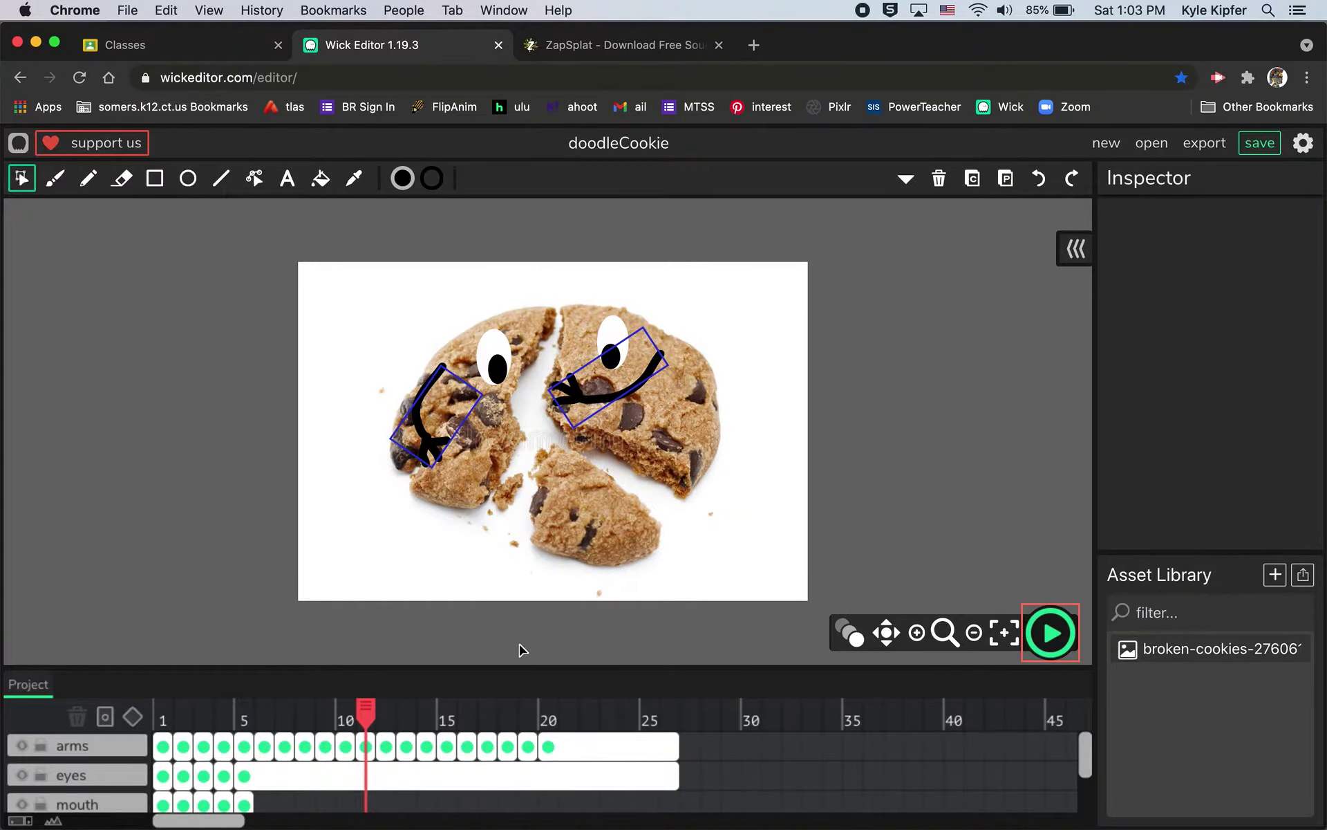
{"action": "scroll", "coordinate": [228, 747], "scroll_direction": "down", "scroll_amount": 3}
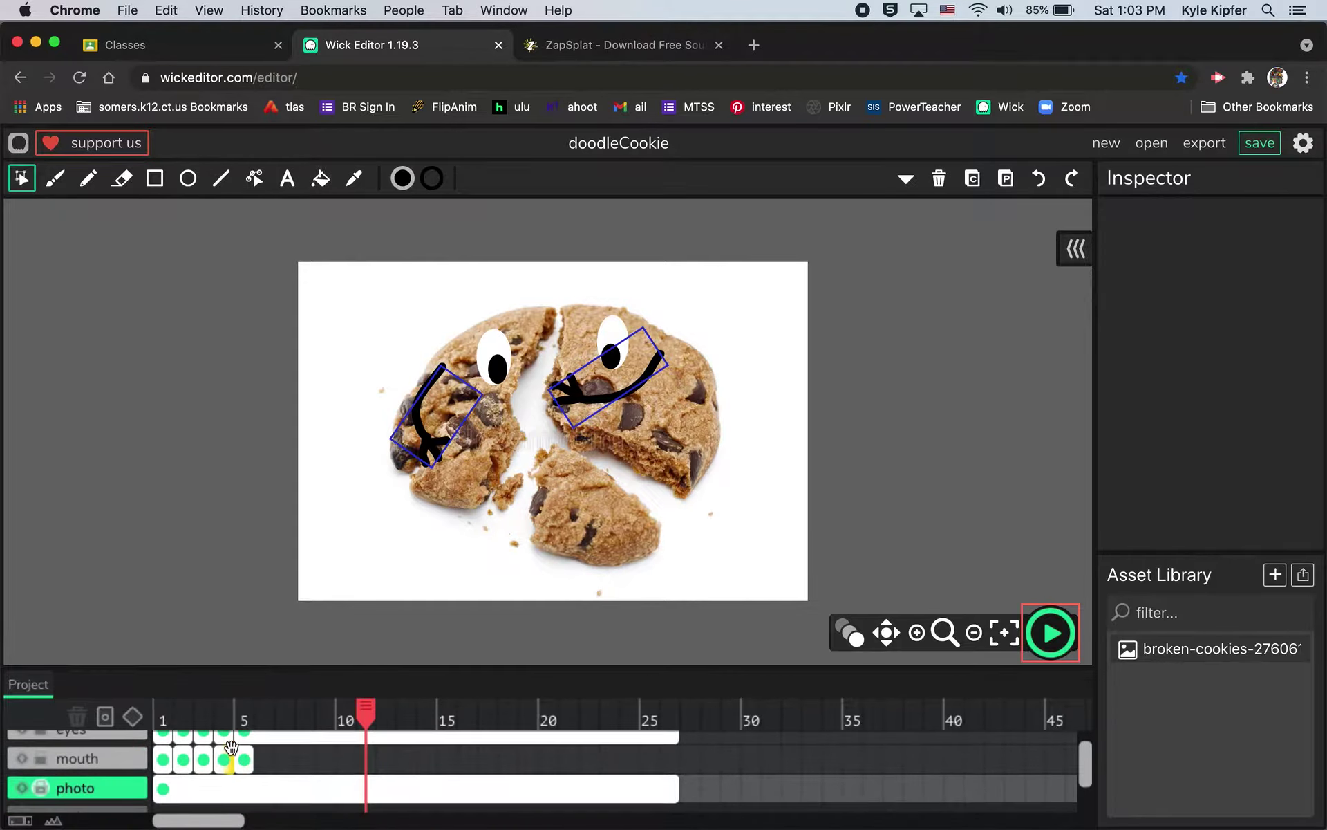
{"action": "scroll", "coordinate": [230, 746], "scroll_direction": "down", "scroll_amount": 2}
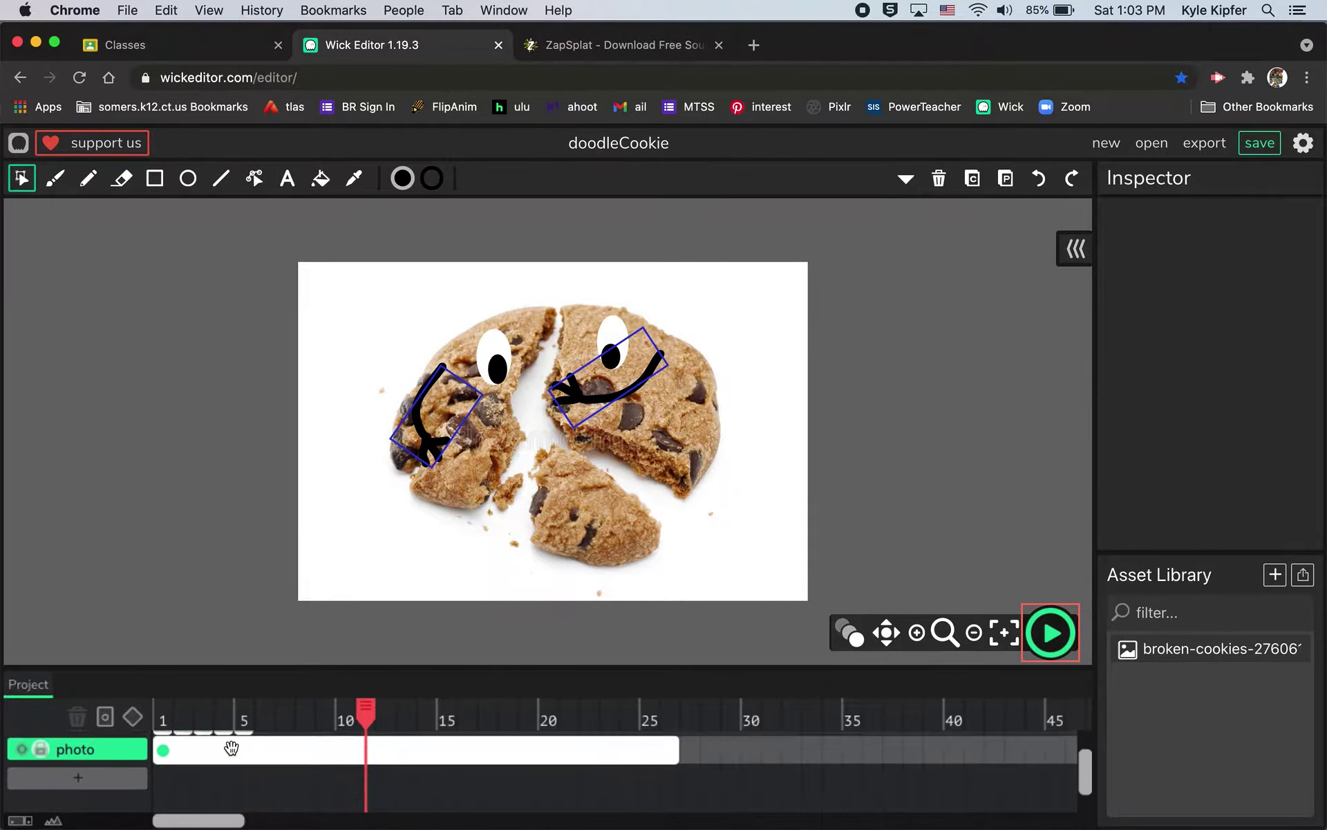
Add a layer named 'sound' and stretch its frame to frame 26
{"action": "left_click", "coordinate": [76, 774]}
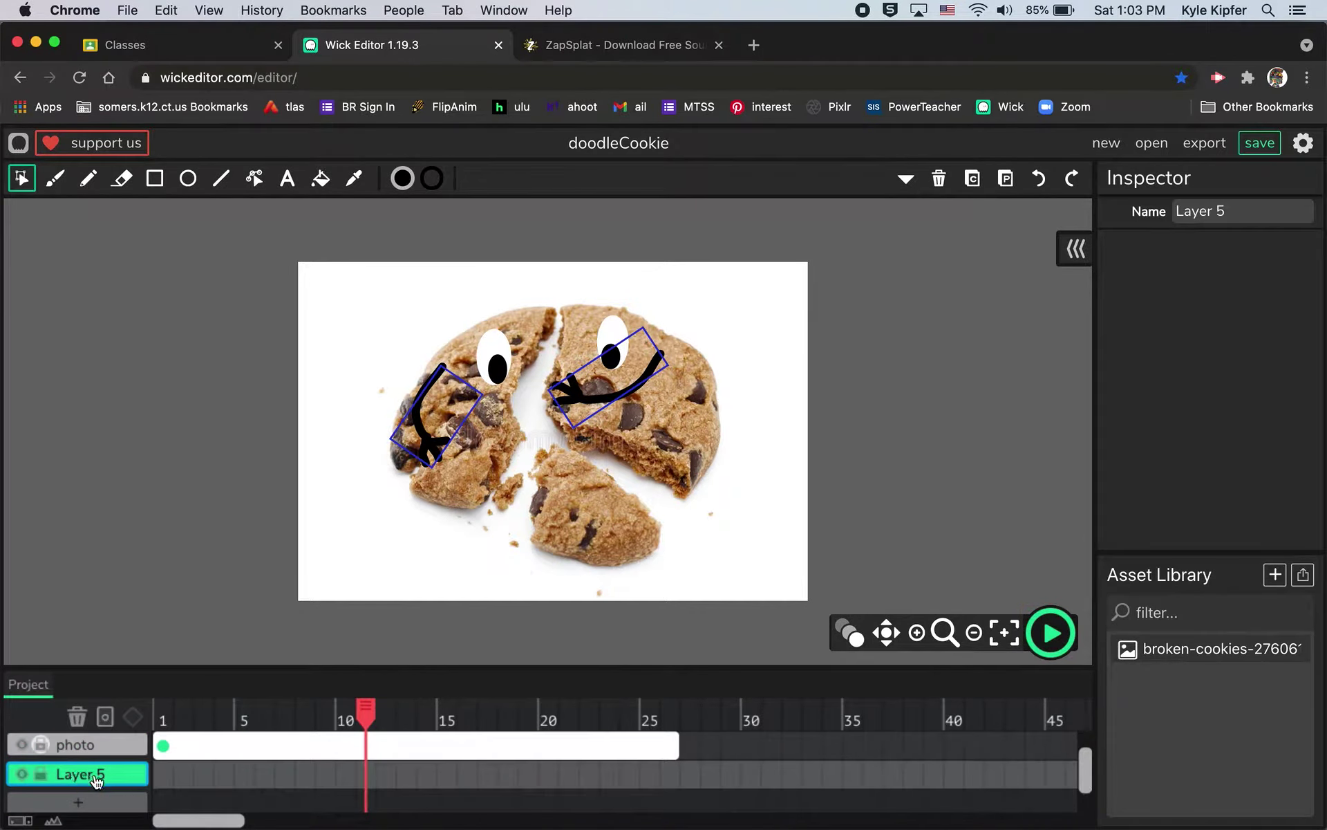
{"action": "left_click", "coordinate": [1272, 213]}
{"action": "type", "text": "sound"}
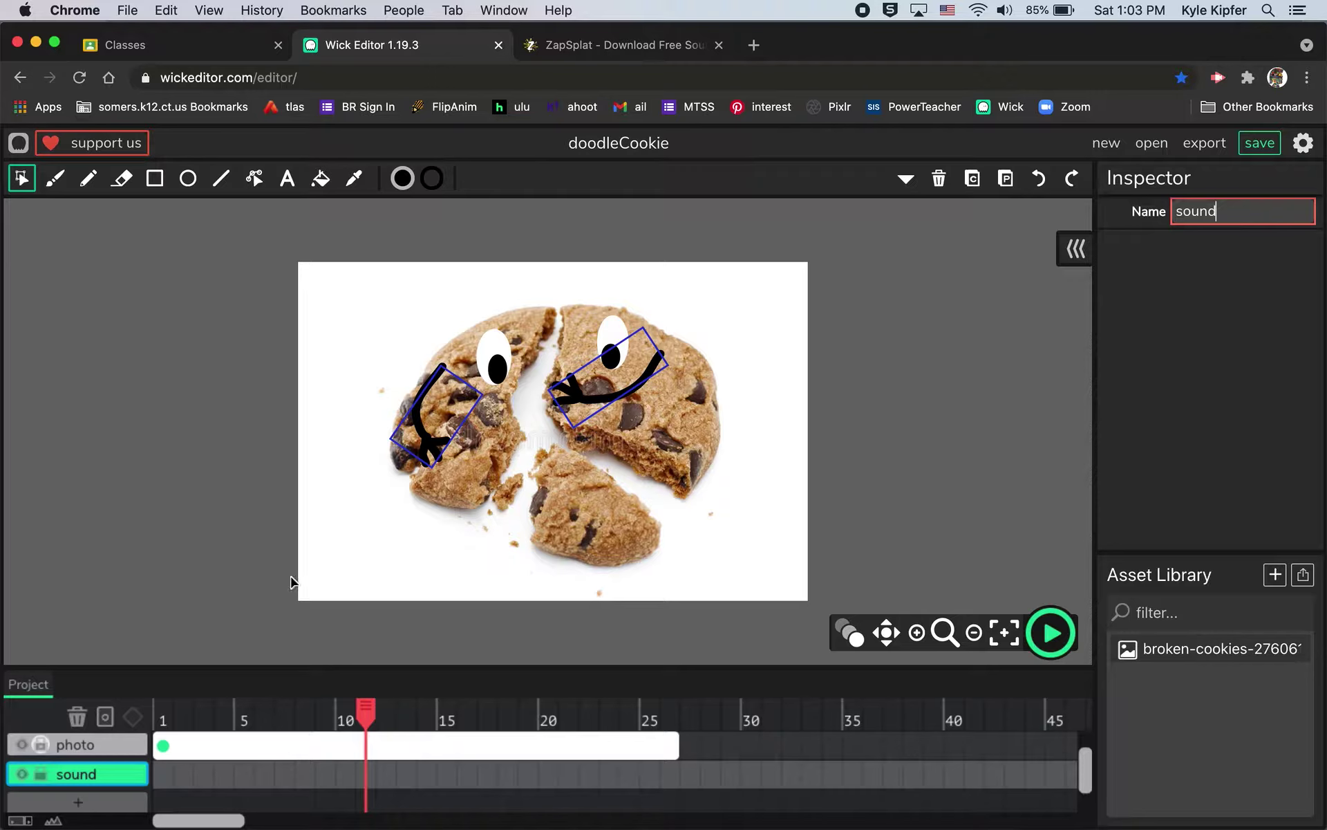
{"action": "left_click", "coordinate": [163, 774]}
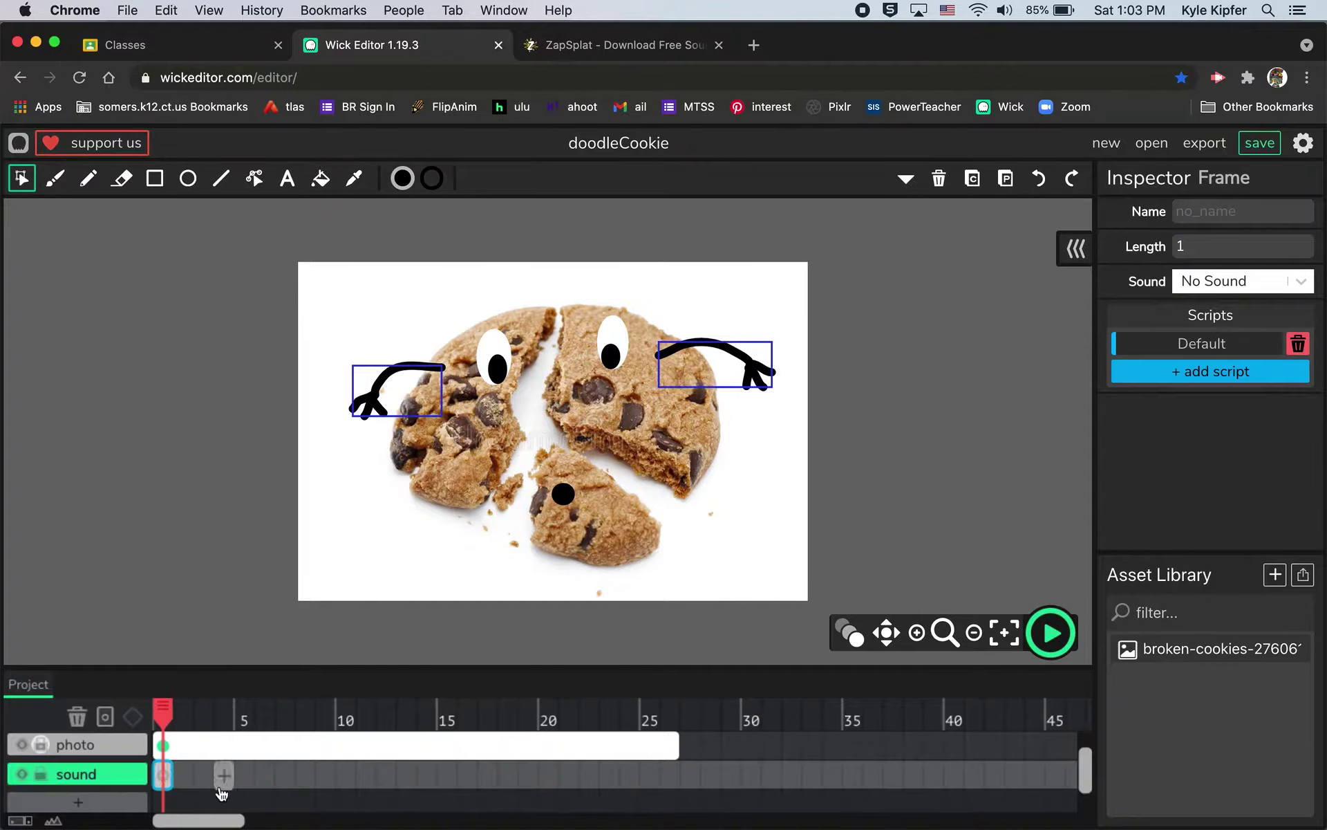
{"action": "left_click_drag", "start_coordinate": [167, 775], "coordinate": [674, 778]}
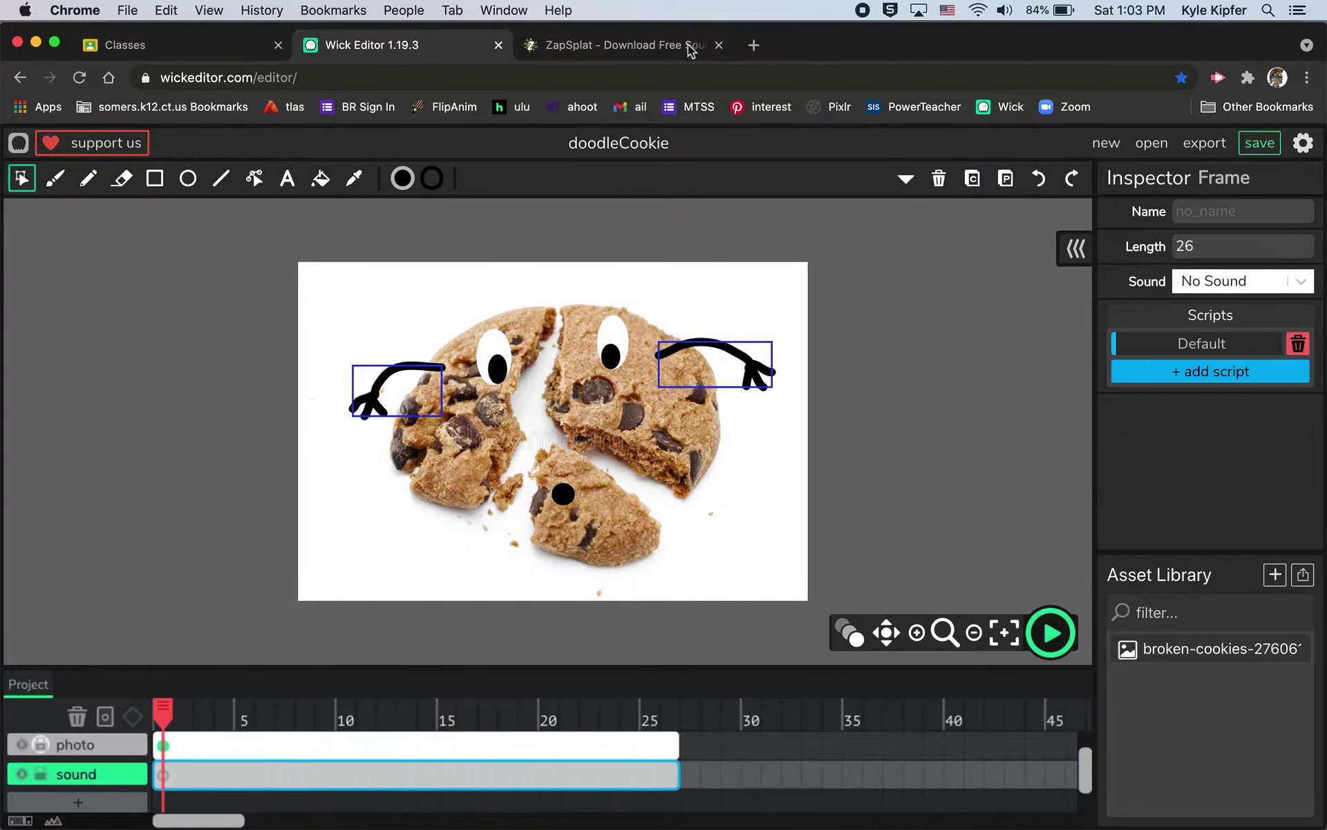
Search ZapSplat for 'wow' sound effects
{"action": "left_click", "coordinate": [647, 47]}
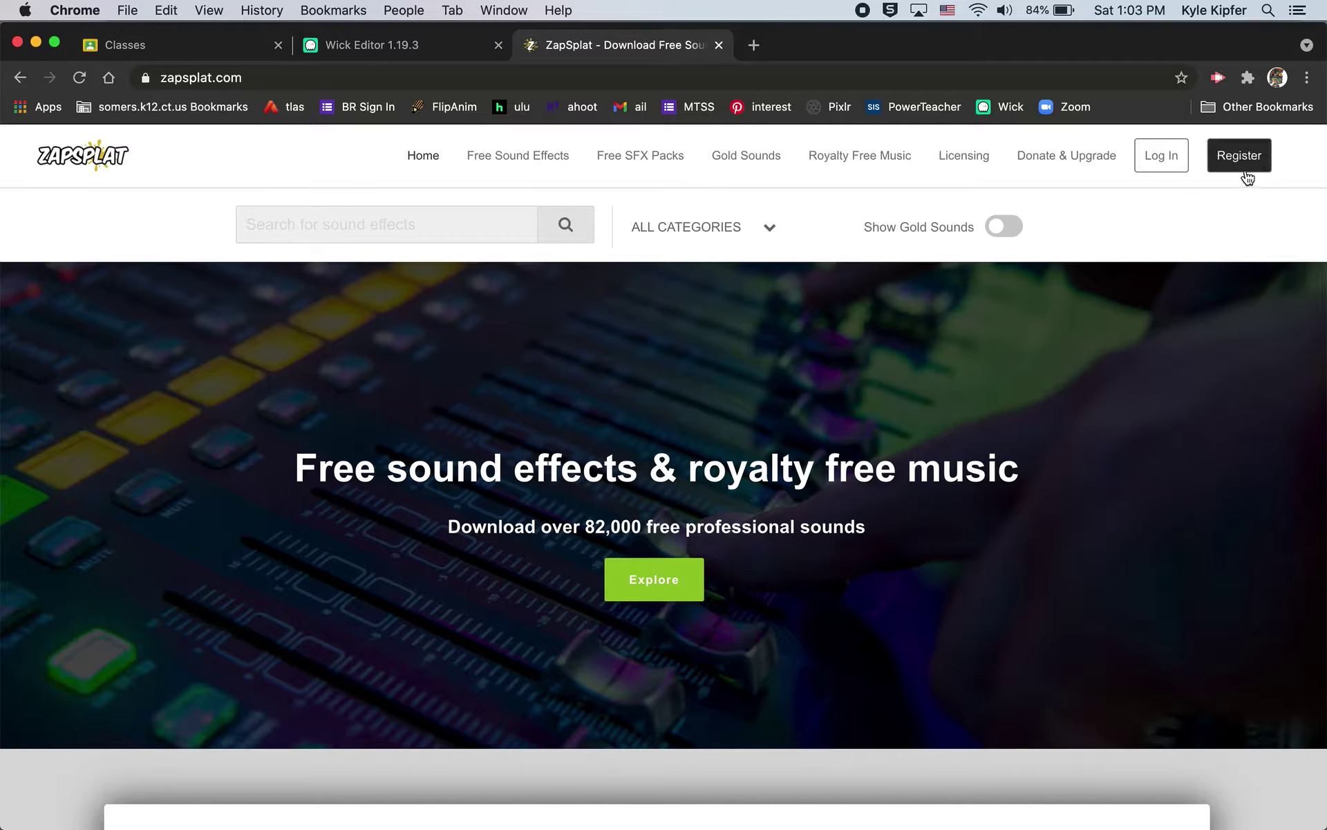
{"action": "left_click", "coordinate": [312, 222]}
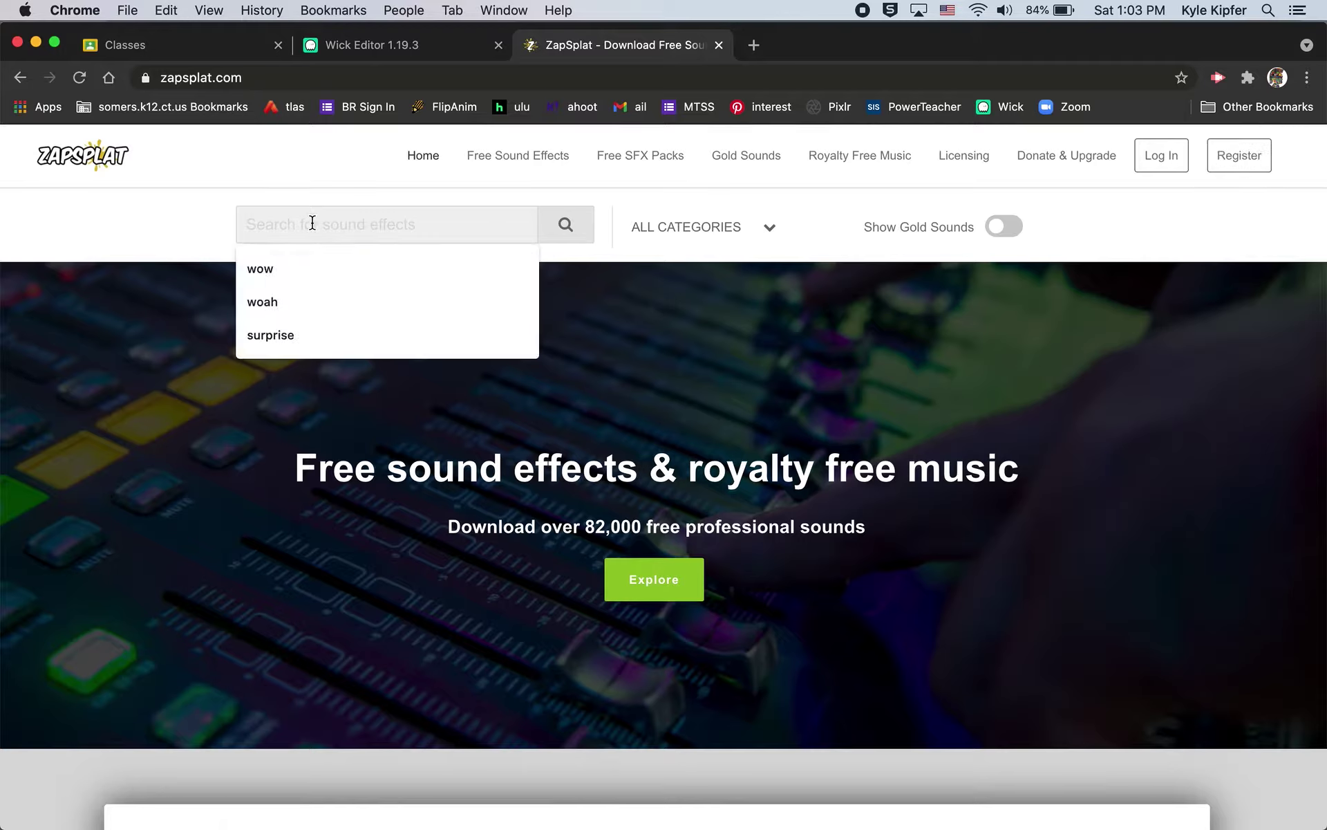
{"action": "left_click", "coordinate": [309, 271]}
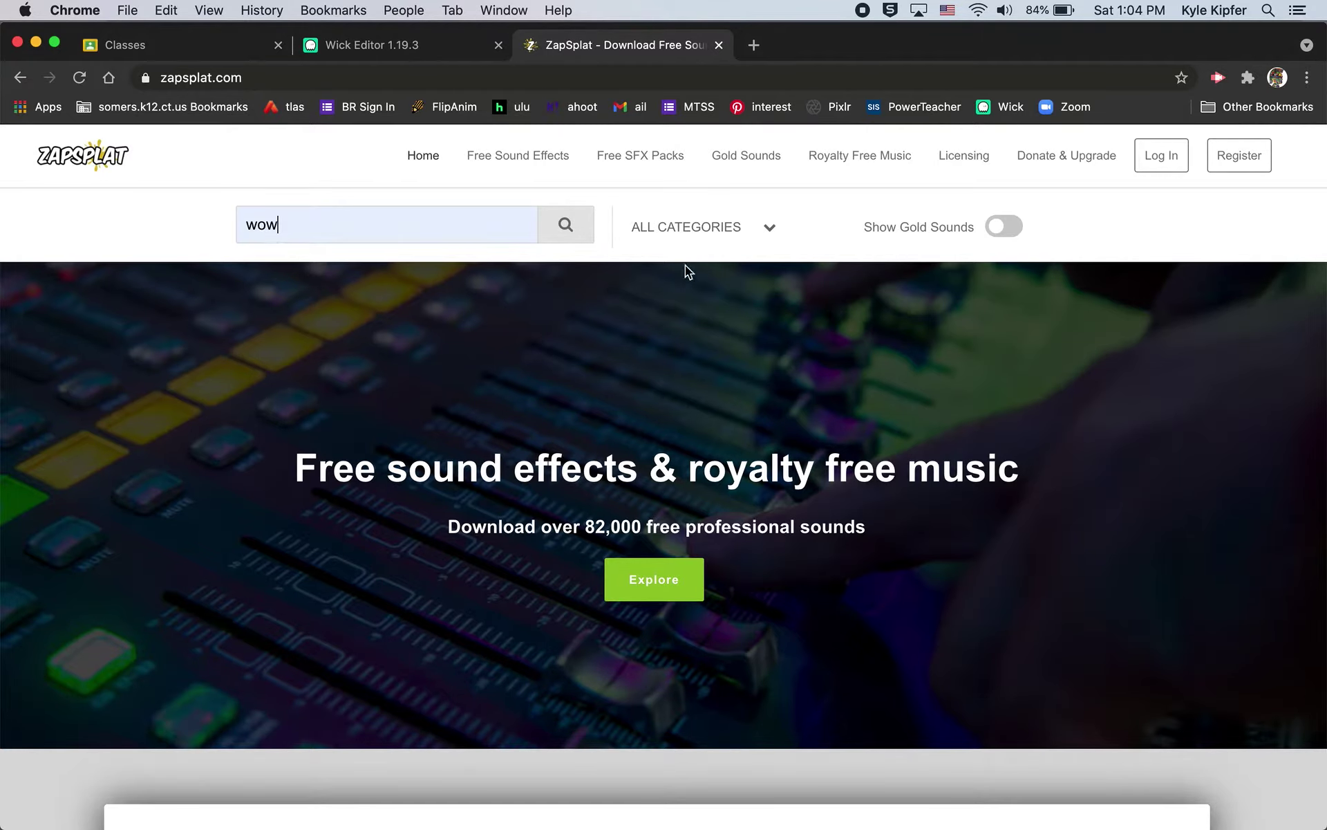
{"action": "left_click", "coordinate": [565, 225]}
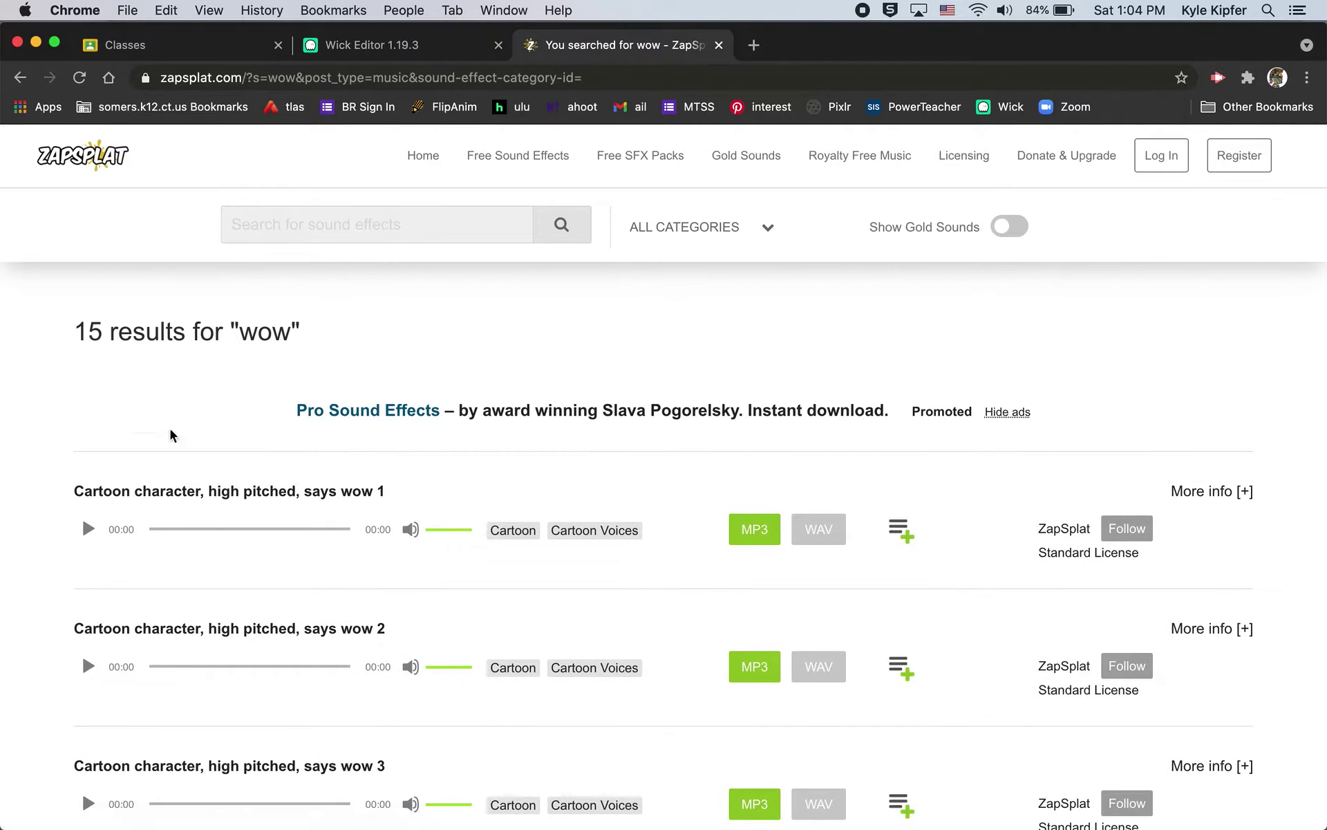
Request the MP3 of the cartoon 'wow 1' clip
{"action": "scroll", "coordinate": [146, 558], "scroll_direction": "down", "scroll_amount": 3}
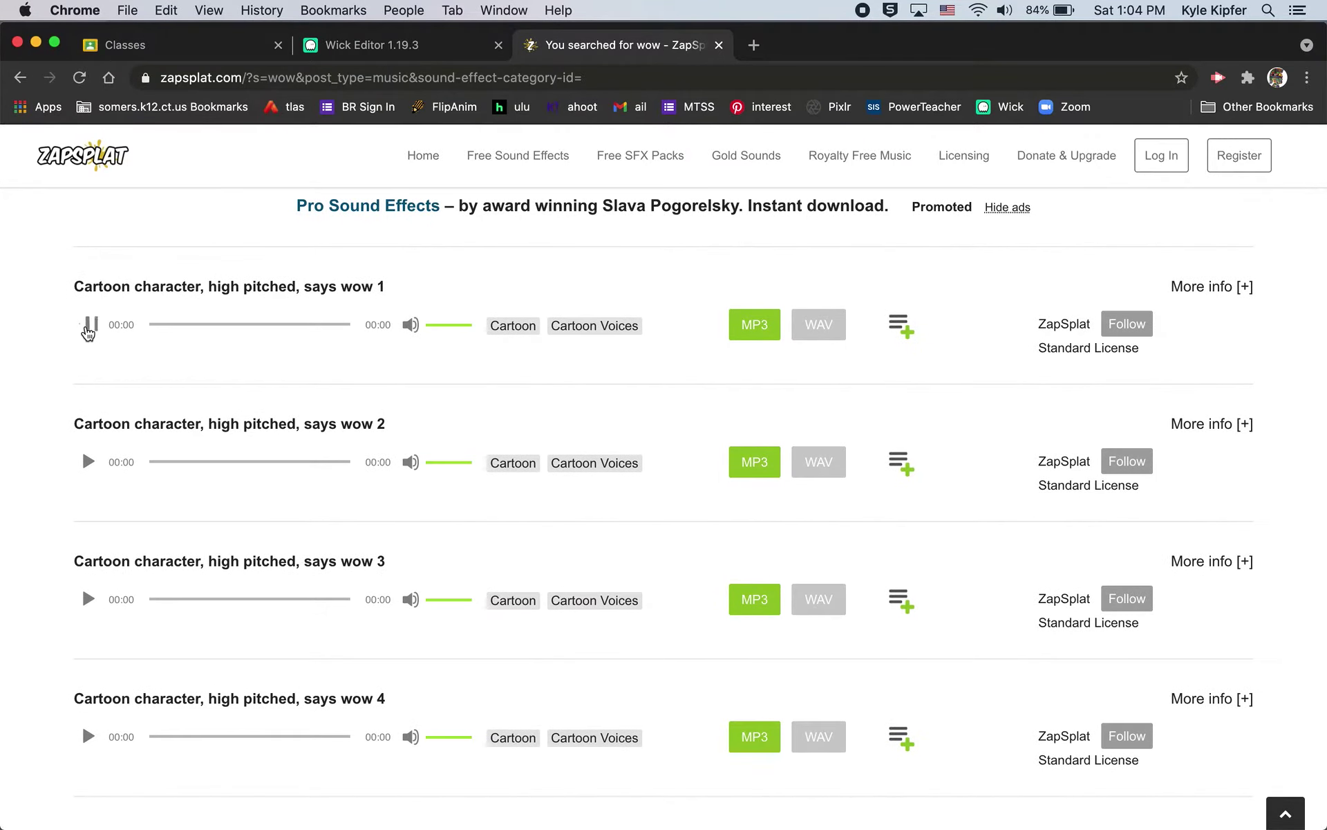
{"action": "scroll", "coordinate": [361, 542], "scroll_direction": "up", "scroll_amount": 3}
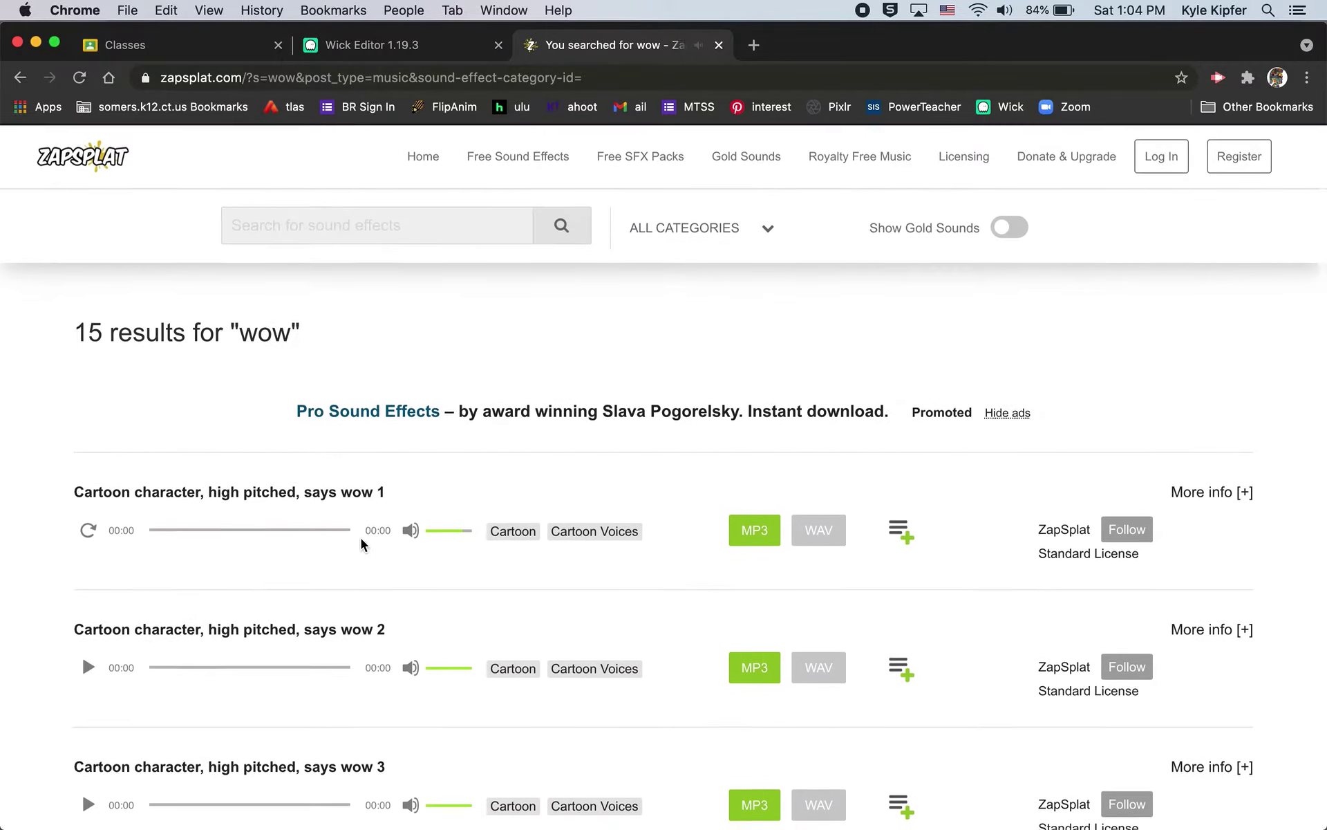
{"action": "left_click", "coordinate": [764, 531]}
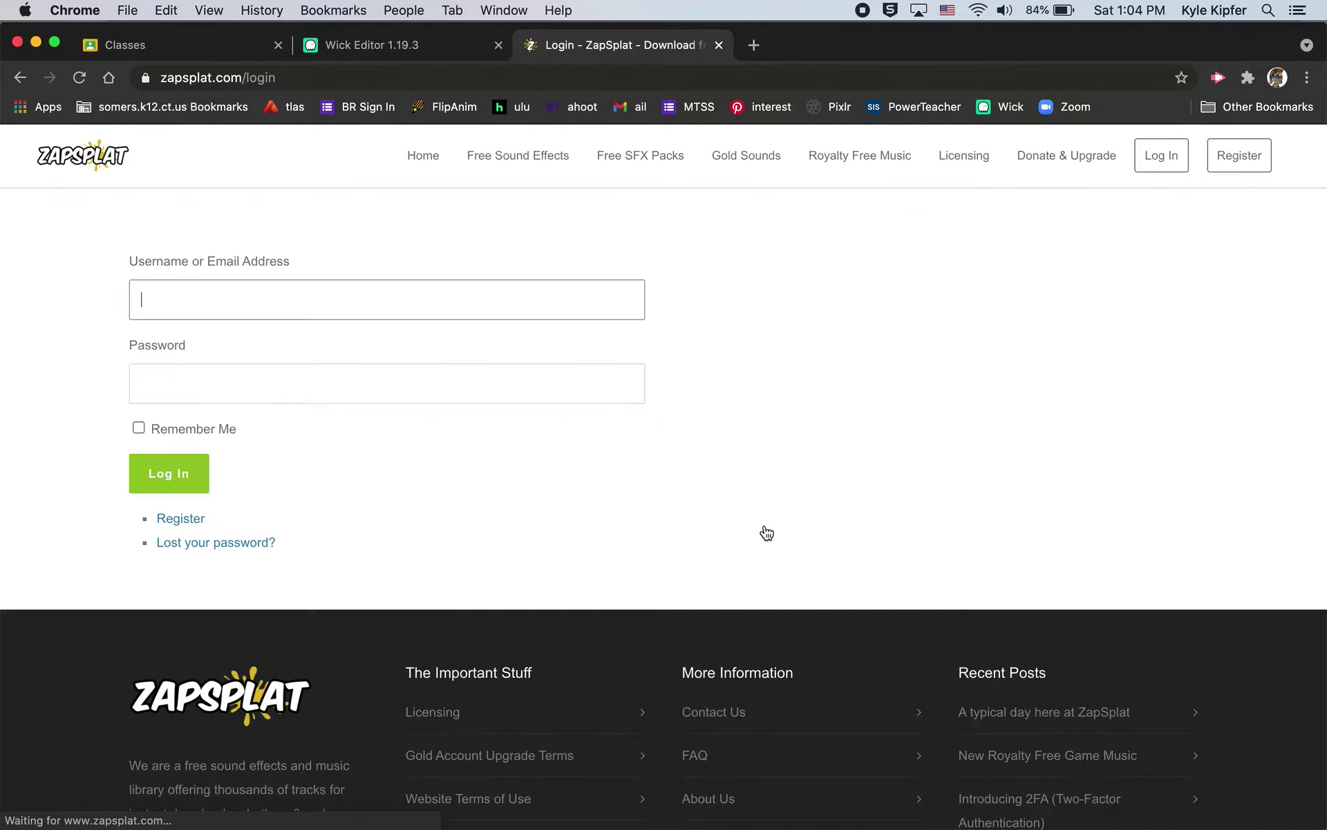
Log in to ZapSplat with the saved account e-mail and password
{"action": "left_click", "coordinate": [216, 282]}
{"action": "type", "text": "ky"}
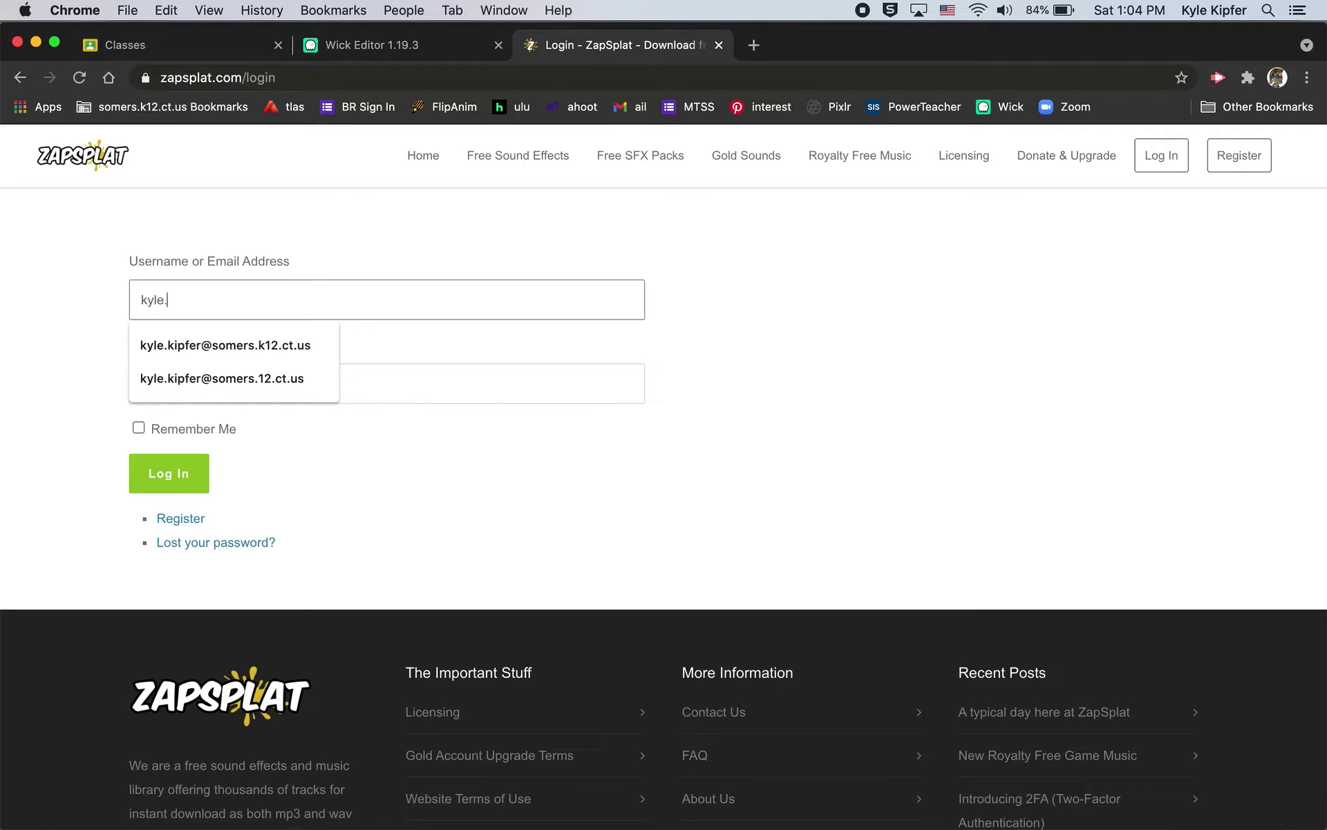
{"action": "type", "text": "le."}
{"action": "left_click", "coordinate": [239, 344]}
{"action": "left_click", "coordinate": [200, 386]}
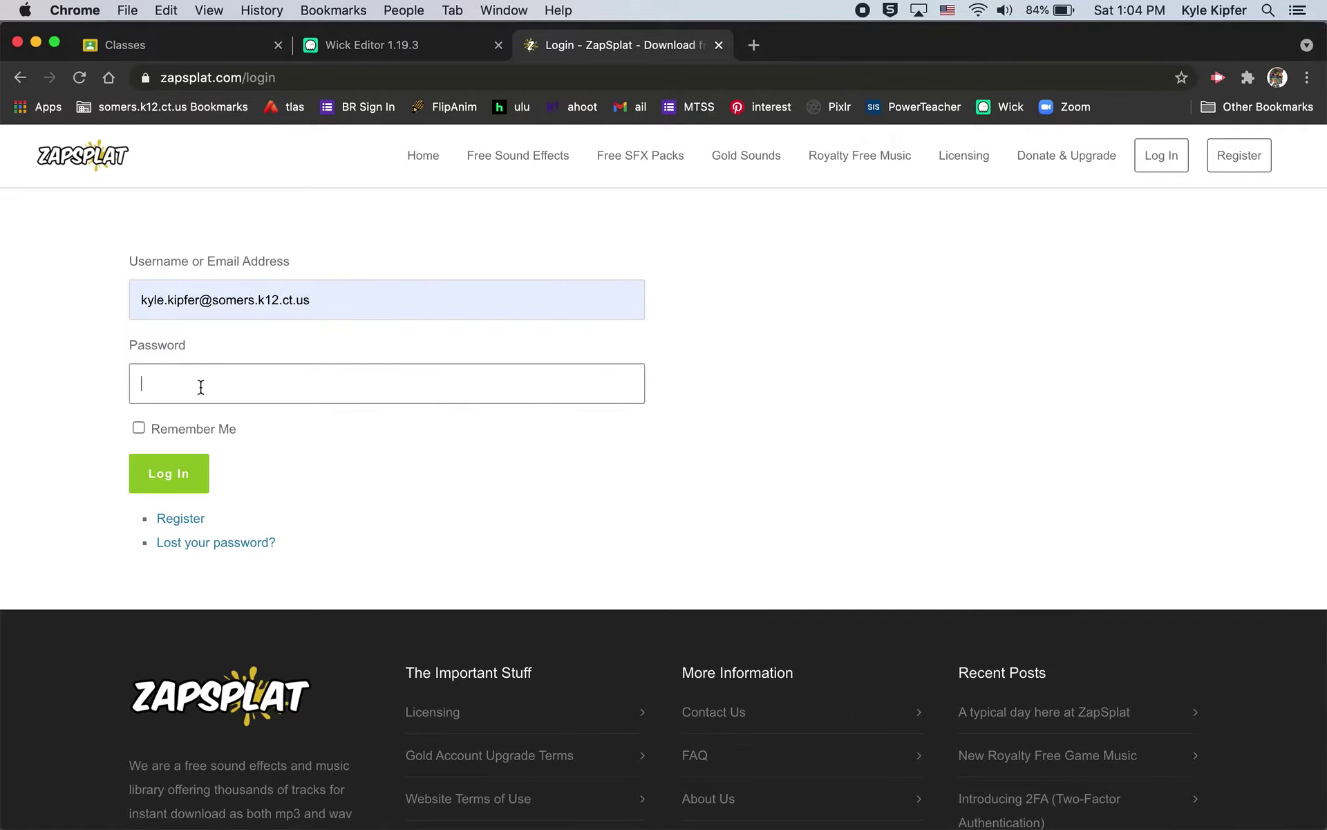
{"action": "left_click", "coordinate": [174, 492]}
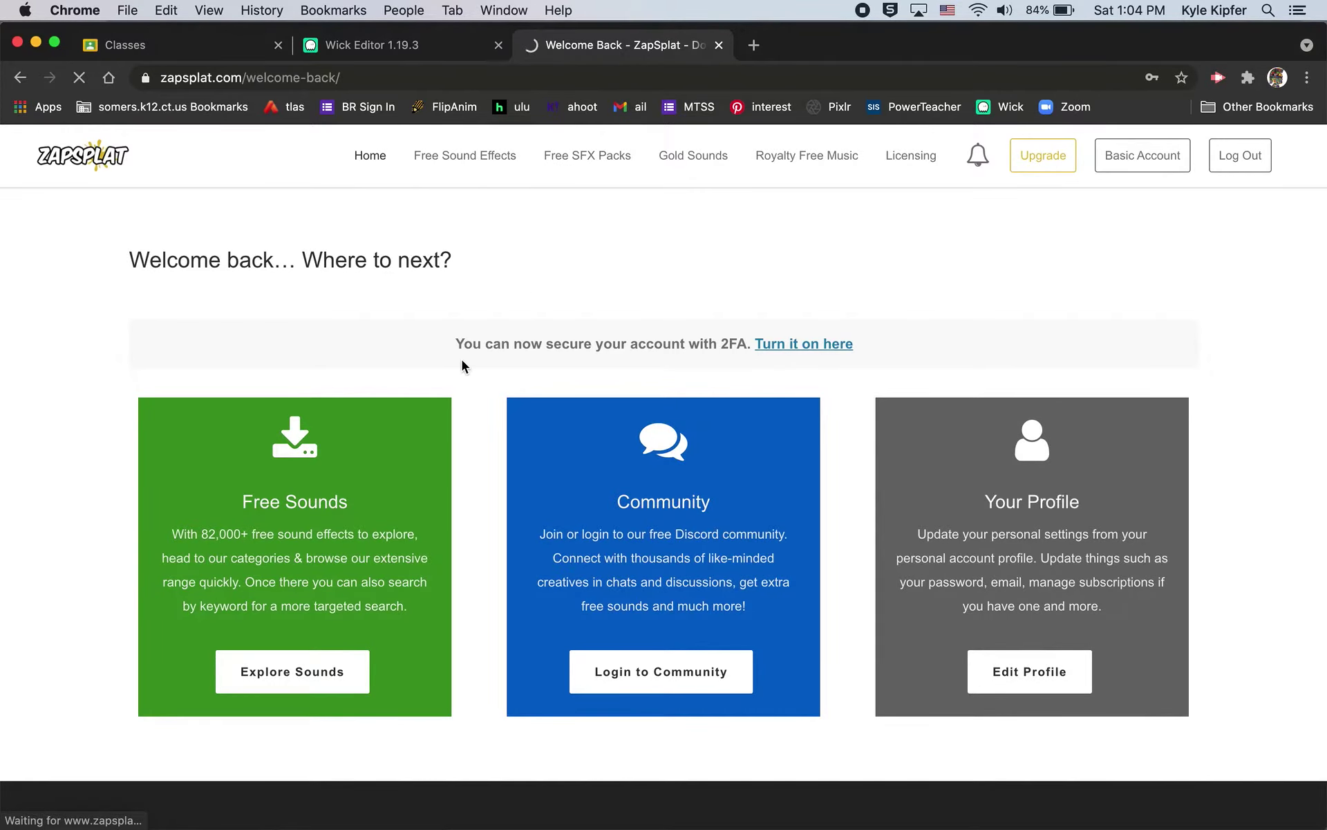
Search ZapSplat again for 'wow' from the home page
{"action": "left_click", "coordinate": [364, 165]}
{"action": "left_click", "coordinate": [362, 229]}
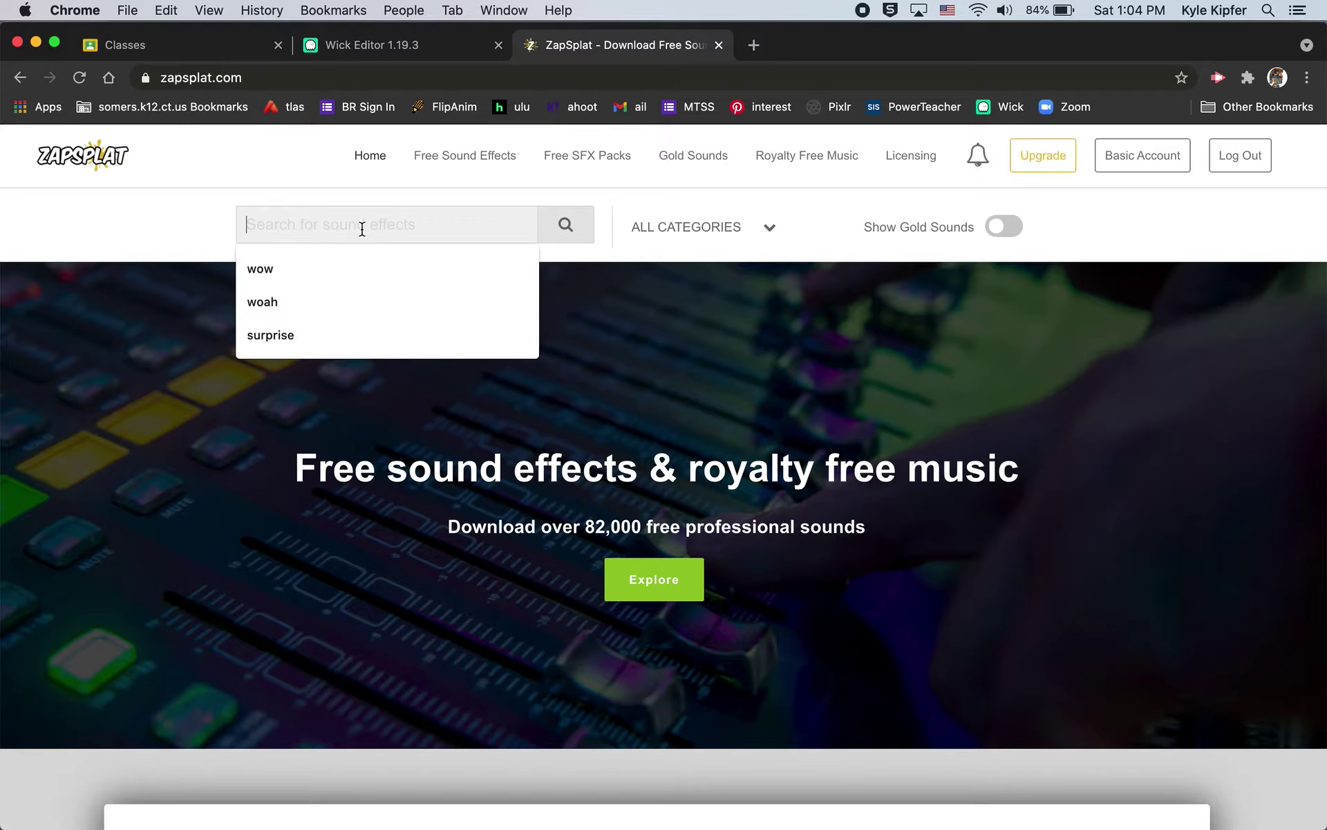
{"action": "left_click", "coordinate": [278, 270]}
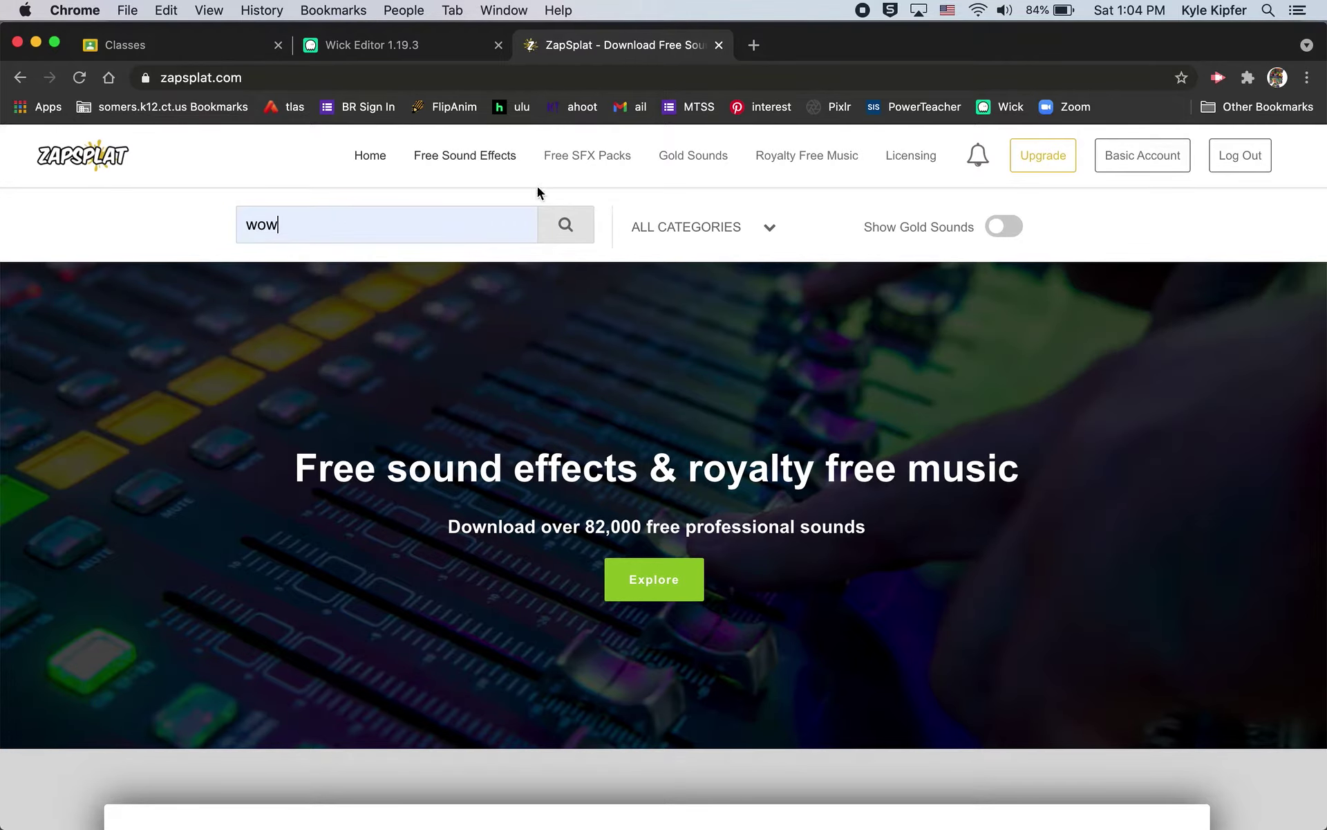
{"action": "left_click", "coordinate": [565, 225]}
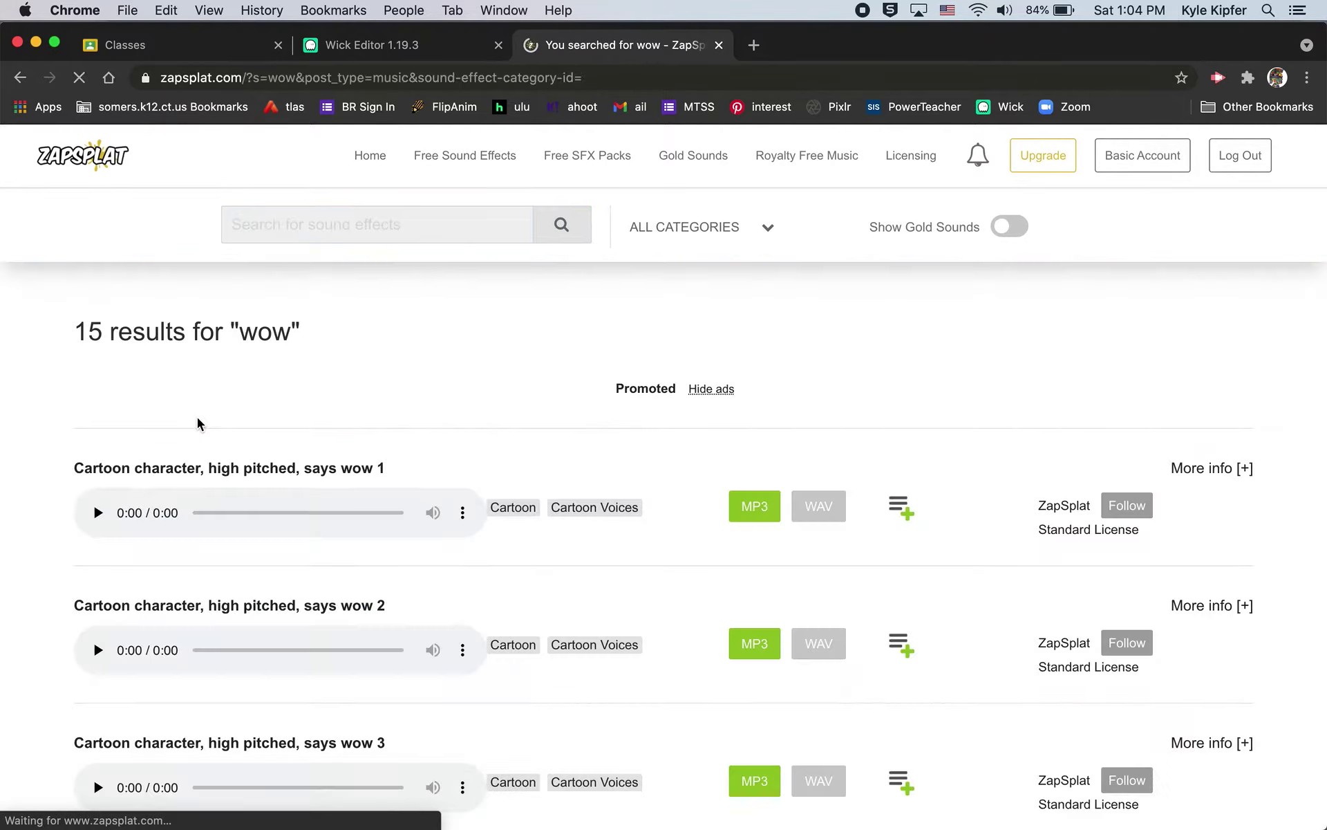
Download the 'Cartoon character, high pitched, says wow 1' MP3 and return to Wick Editor
{"action": "left_click", "coordinate": [763, 541]}
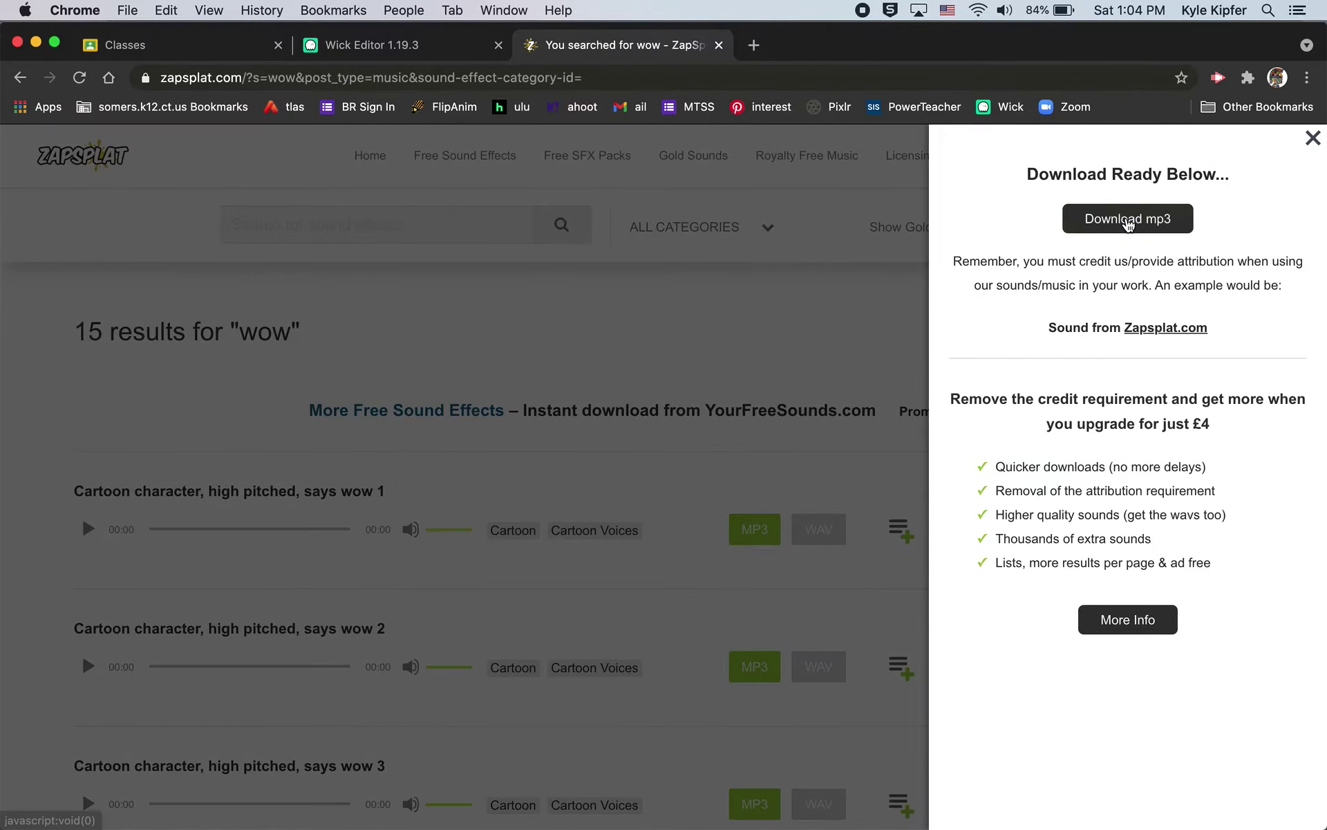
{"action": "left_click", "coordinate": [1127, 216]}
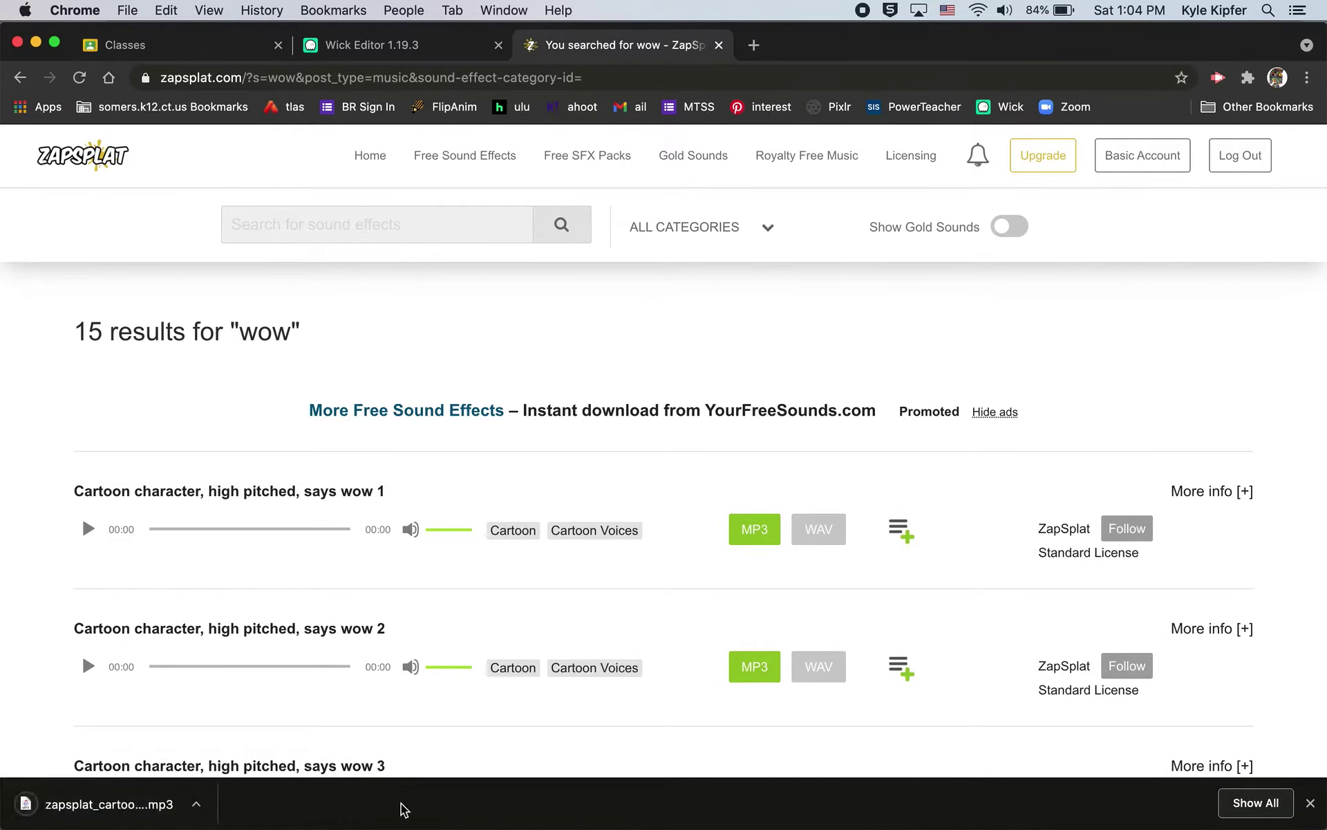
{"action": "left_click", "coordinate": [423, 53]}
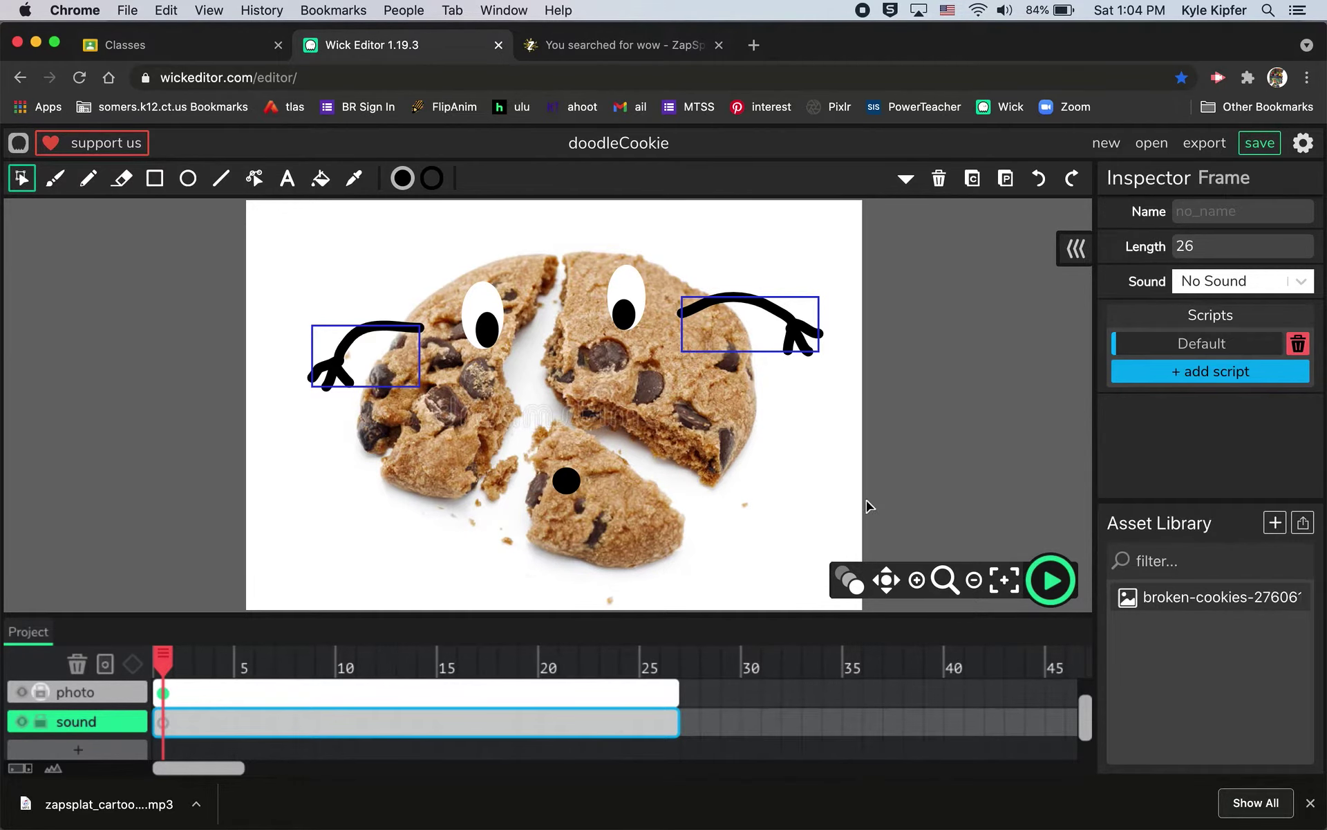
Upload the zapsplat wow MP3 from Downloads into the Asset Library
{"action": "left_click", "coordinate": [1303, 524]}
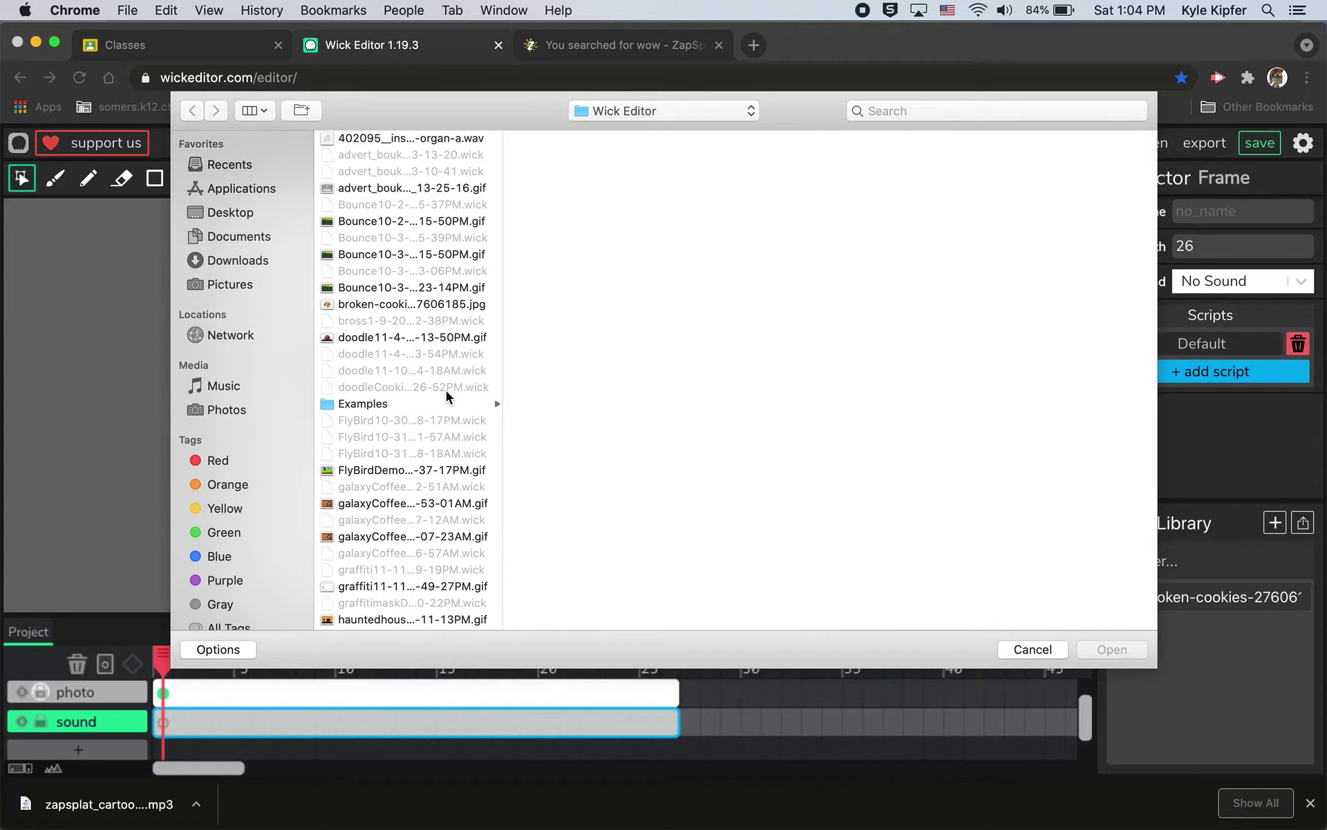
{"action": "left_click", "coordinate": [239, 261]}
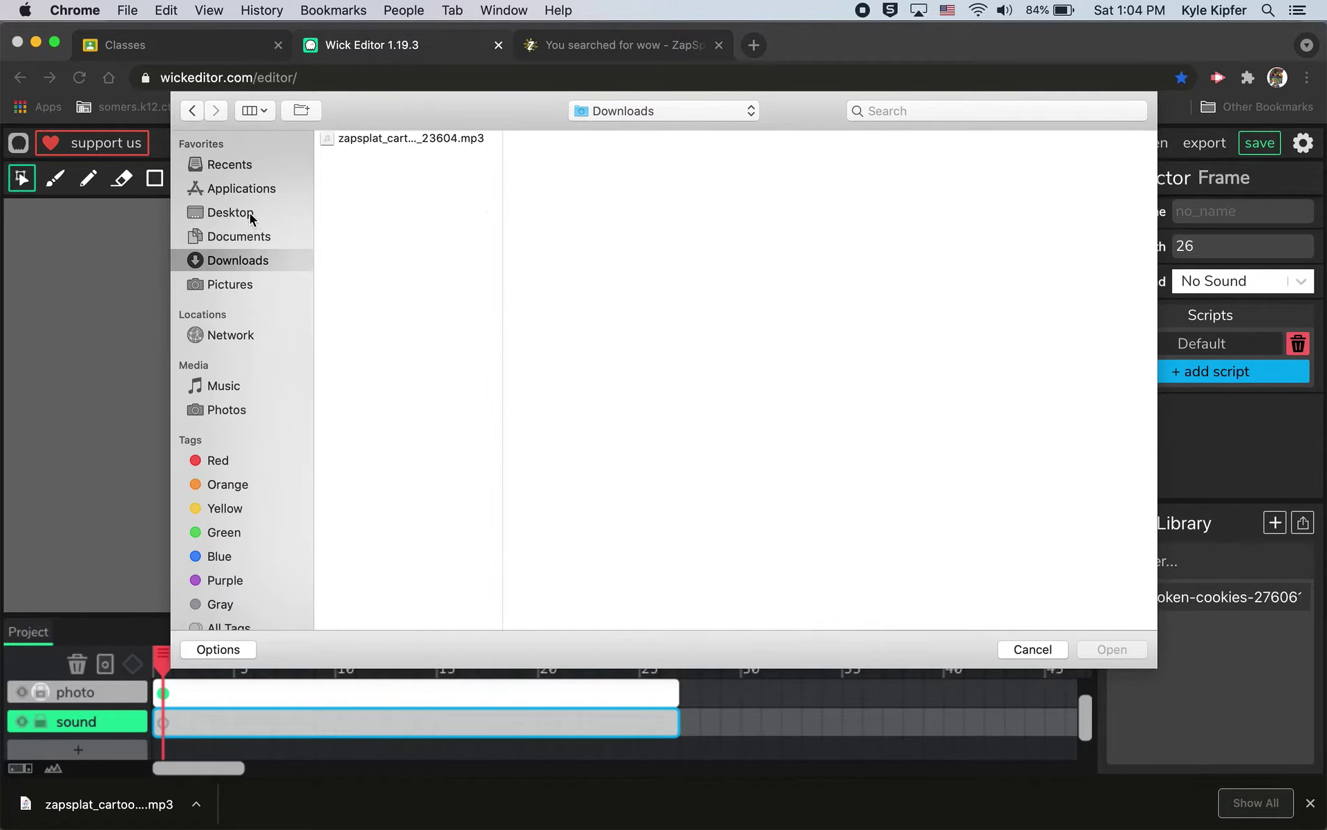
{"action": "left_click", "coordinate": [405, 138]}
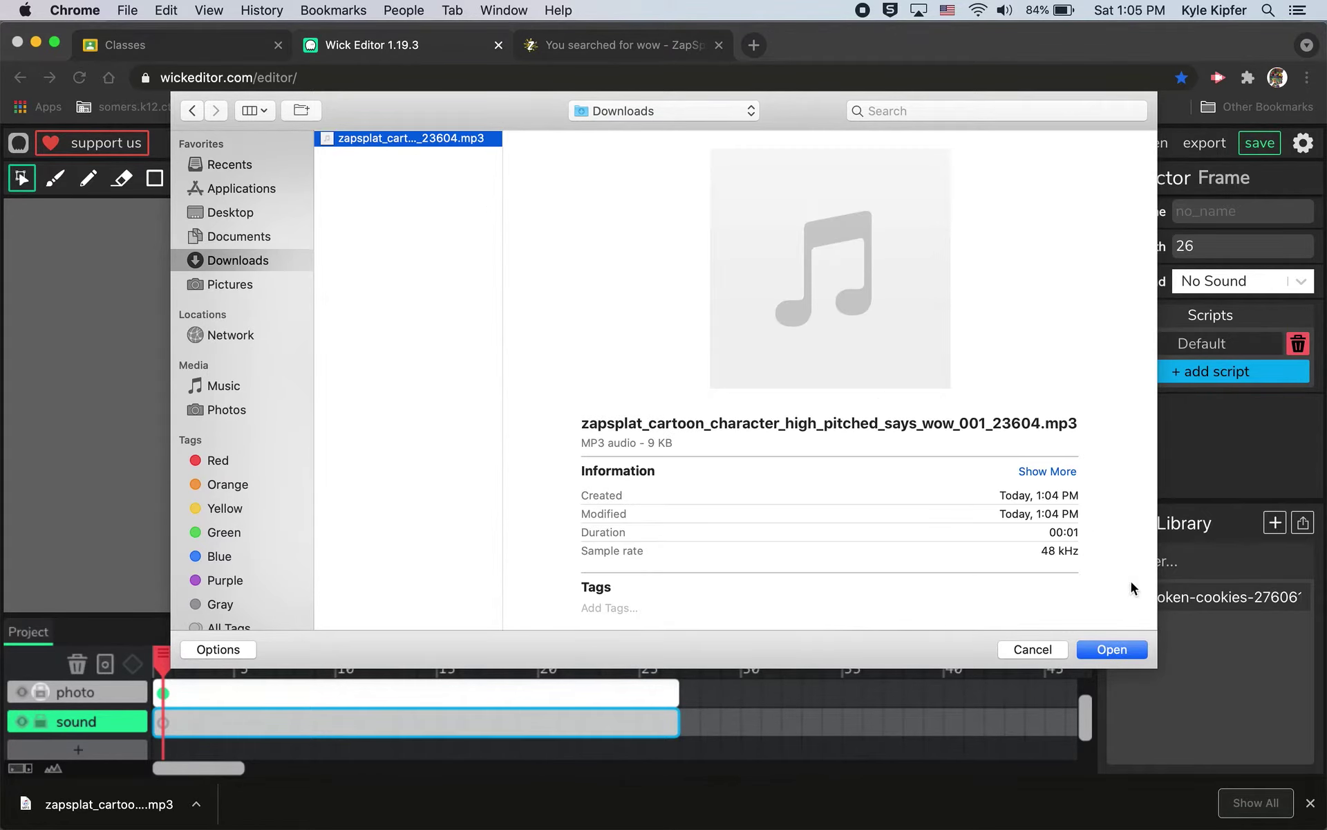
{"action": "left_click", "coordinate": [1114, 650]}
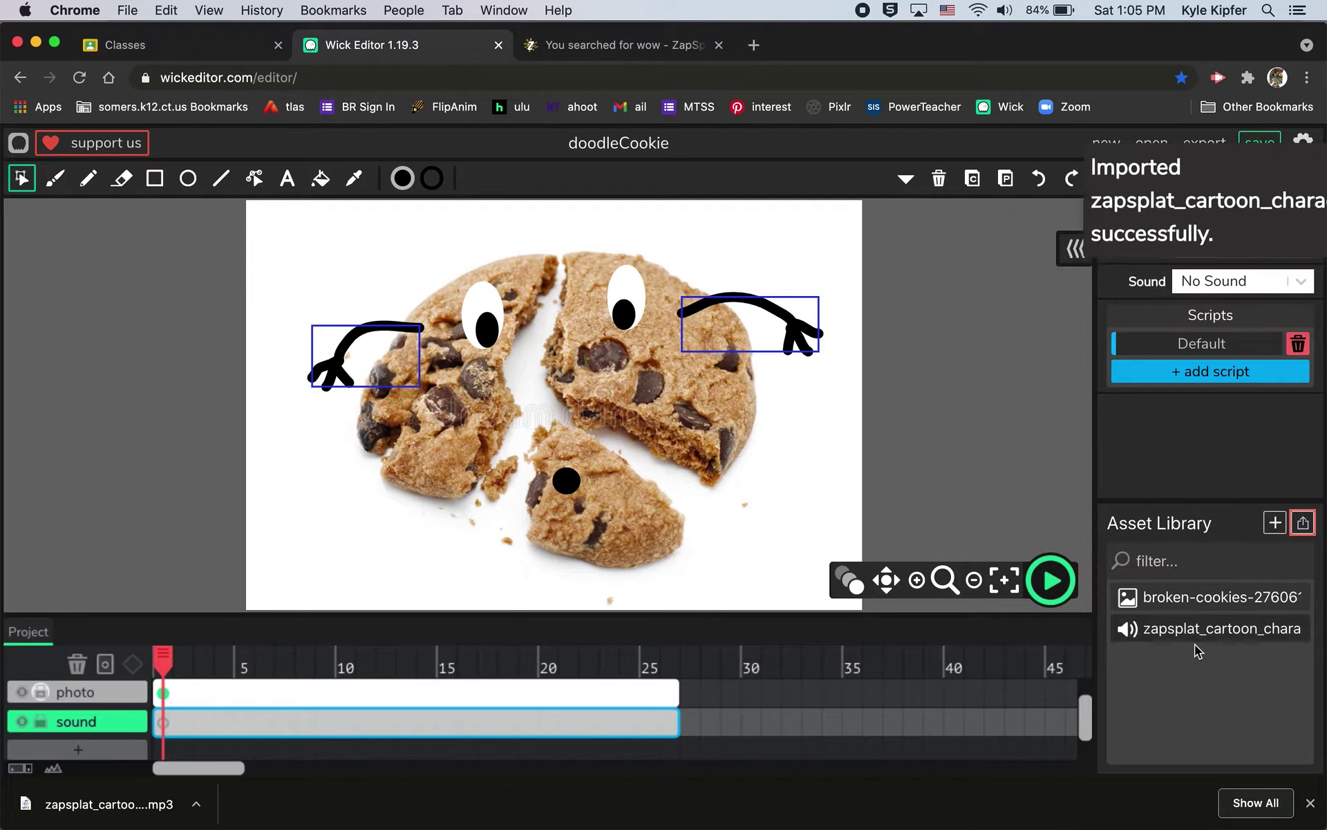
Drop the zapsplat wow sound onto the sound layer's frame
{"action": "left_click_drag", "start_coordinate": [1207, 636], "coordinate": [353, 731]}
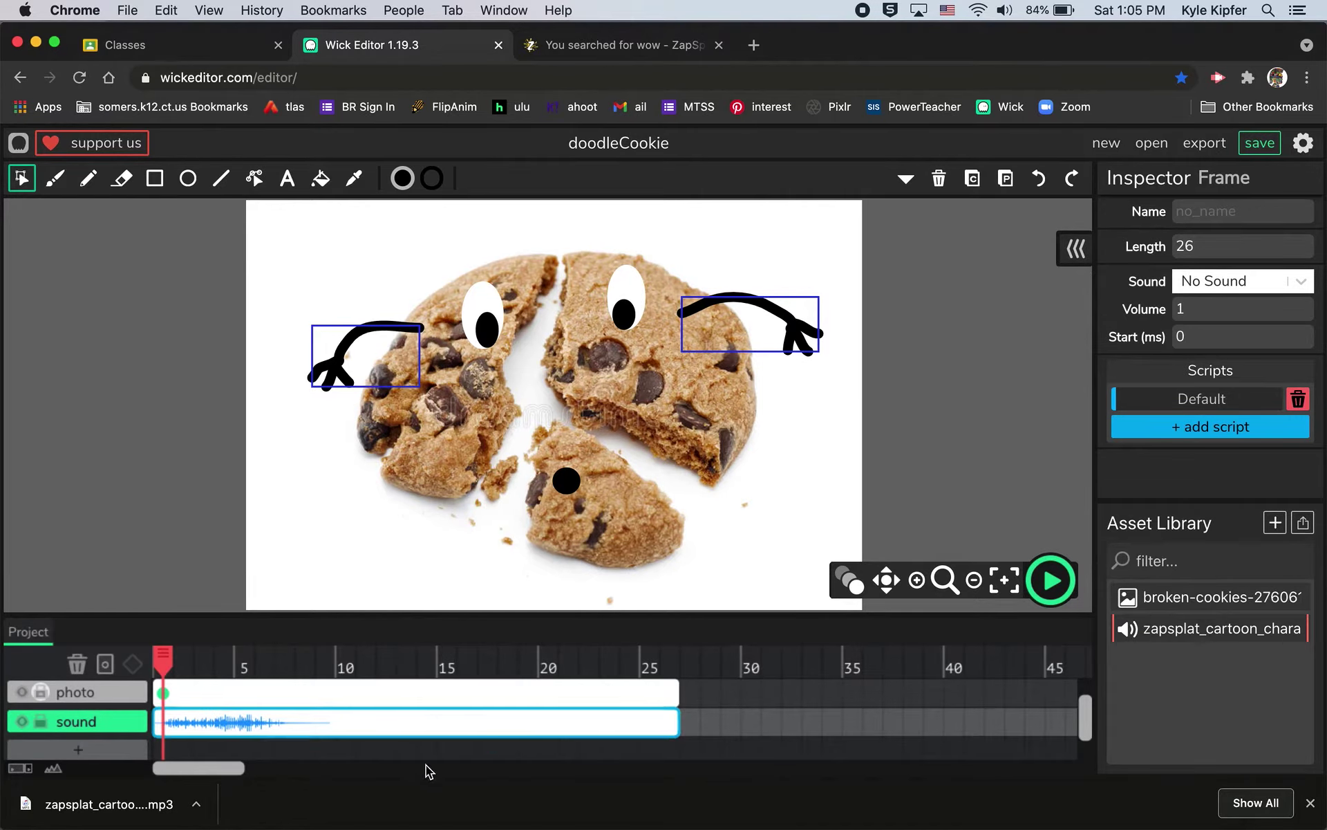
{"action": "scroll", "coordinate": [245, 715], "scroll_direction": "up", "scroll_amount": 3}
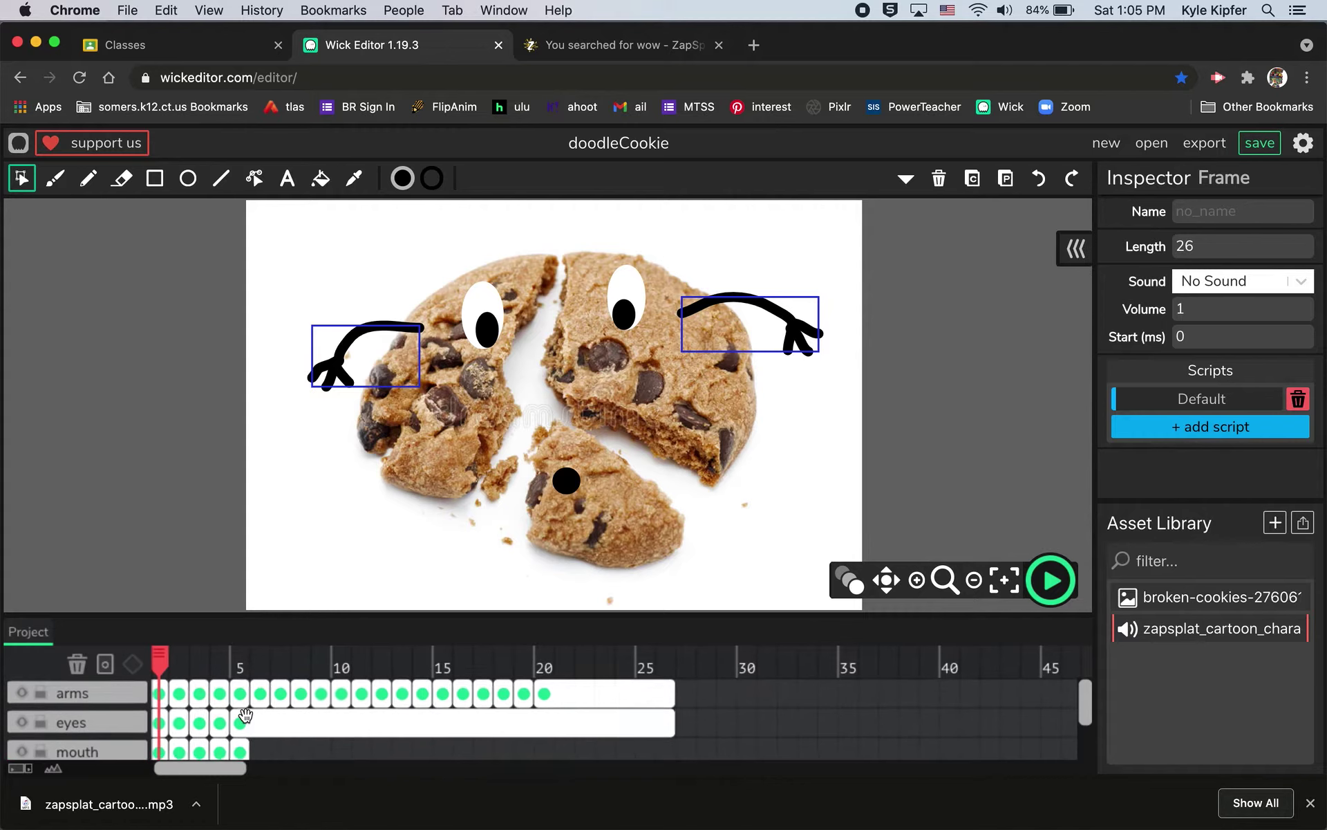
{"action": "left_click", "coordinate": [1317, 802]}
{"action": "left_click", "coordinate": [1050, 640]}
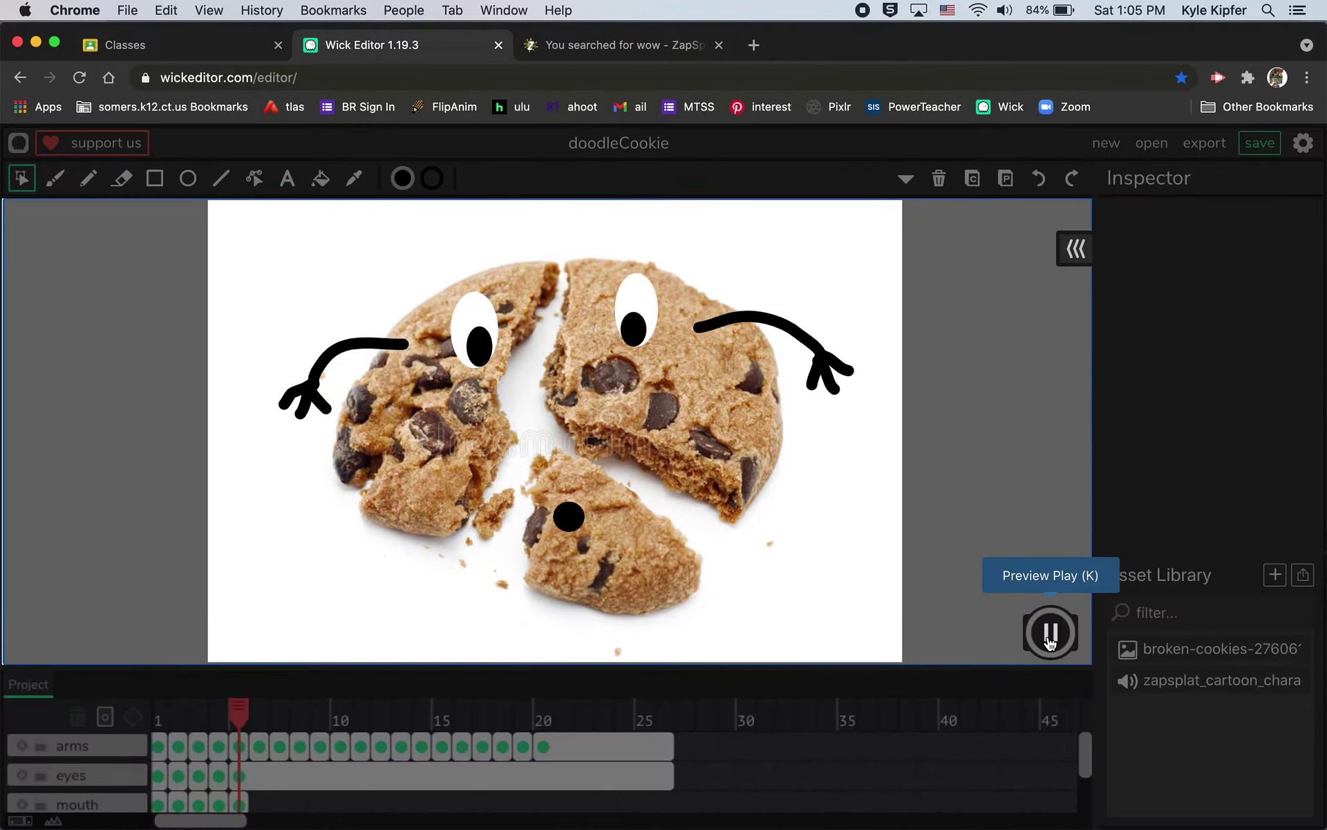
{"action": "left_click", "coordinate": [1050, 640]}
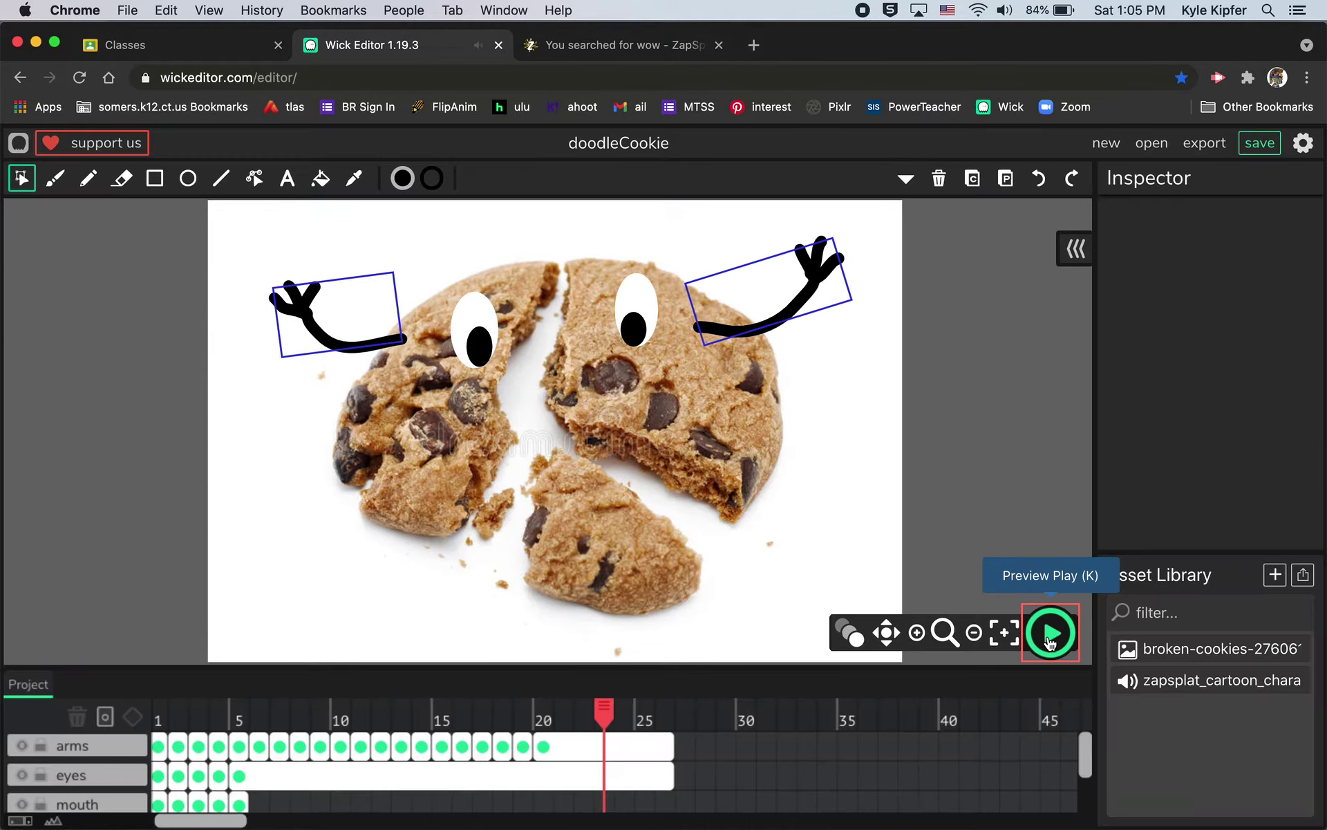
{"action": "left_click_drag", "start_coordinate": [603, 713], "coordinate": [140, 700]}
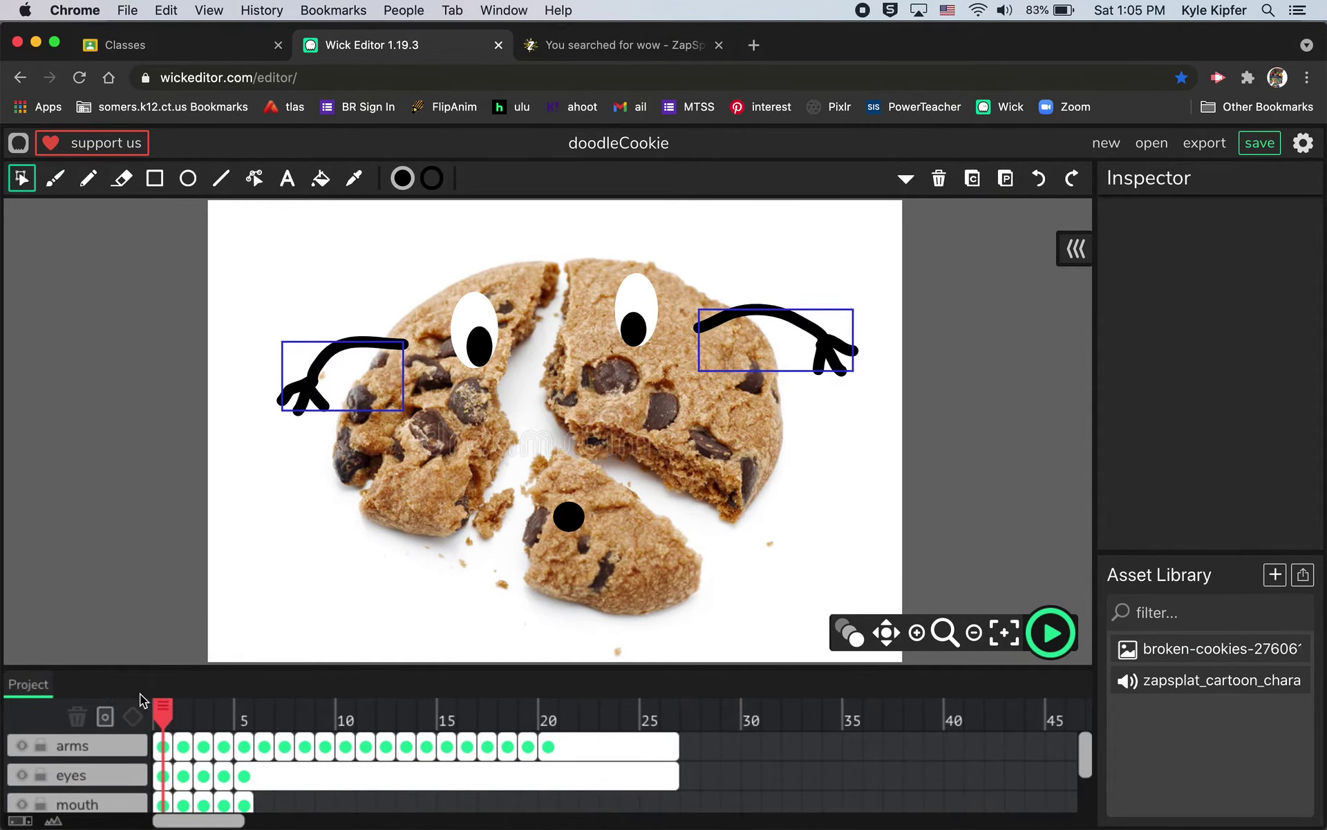
{"action": "left_click", "coordinate": [1050, 632]}
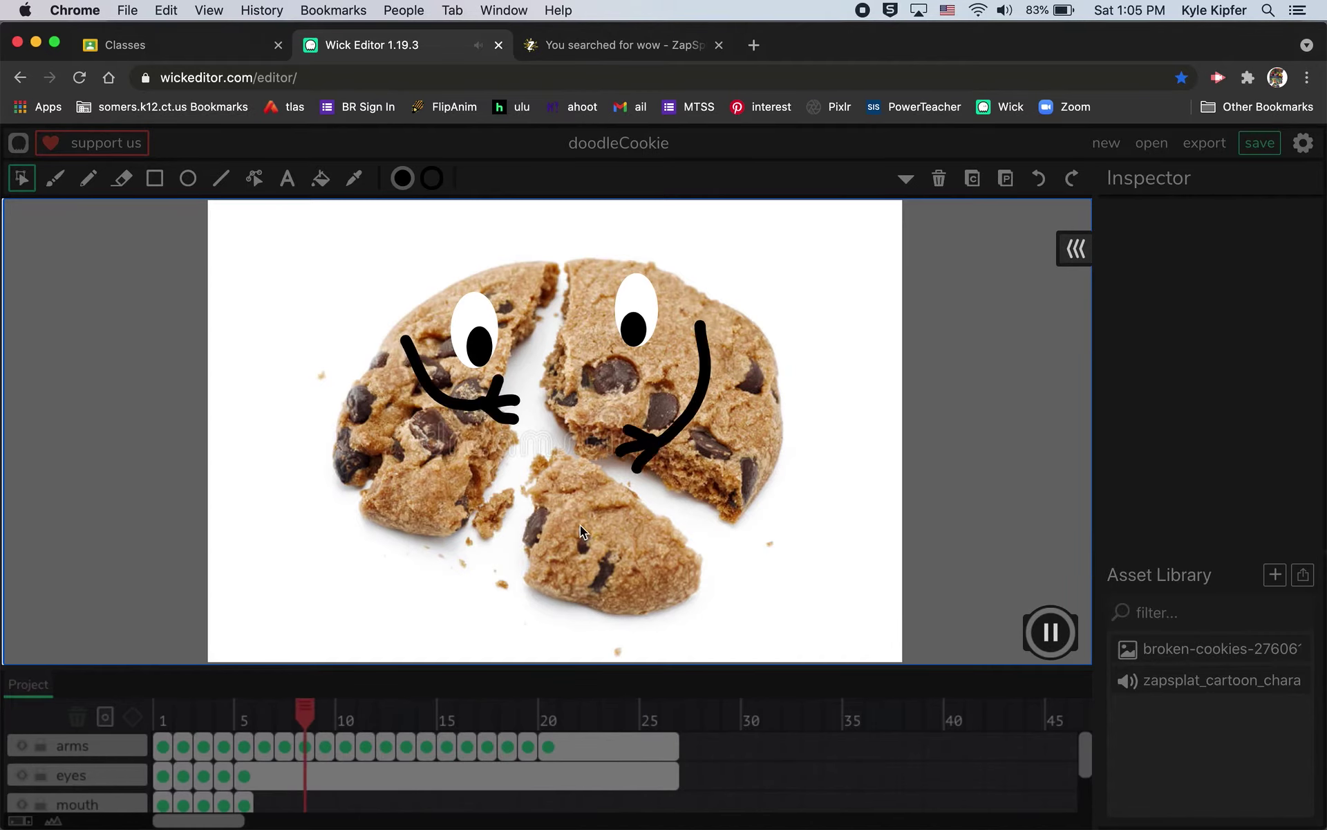
{"action": "left_click", "coordinate": [1051, 633]}
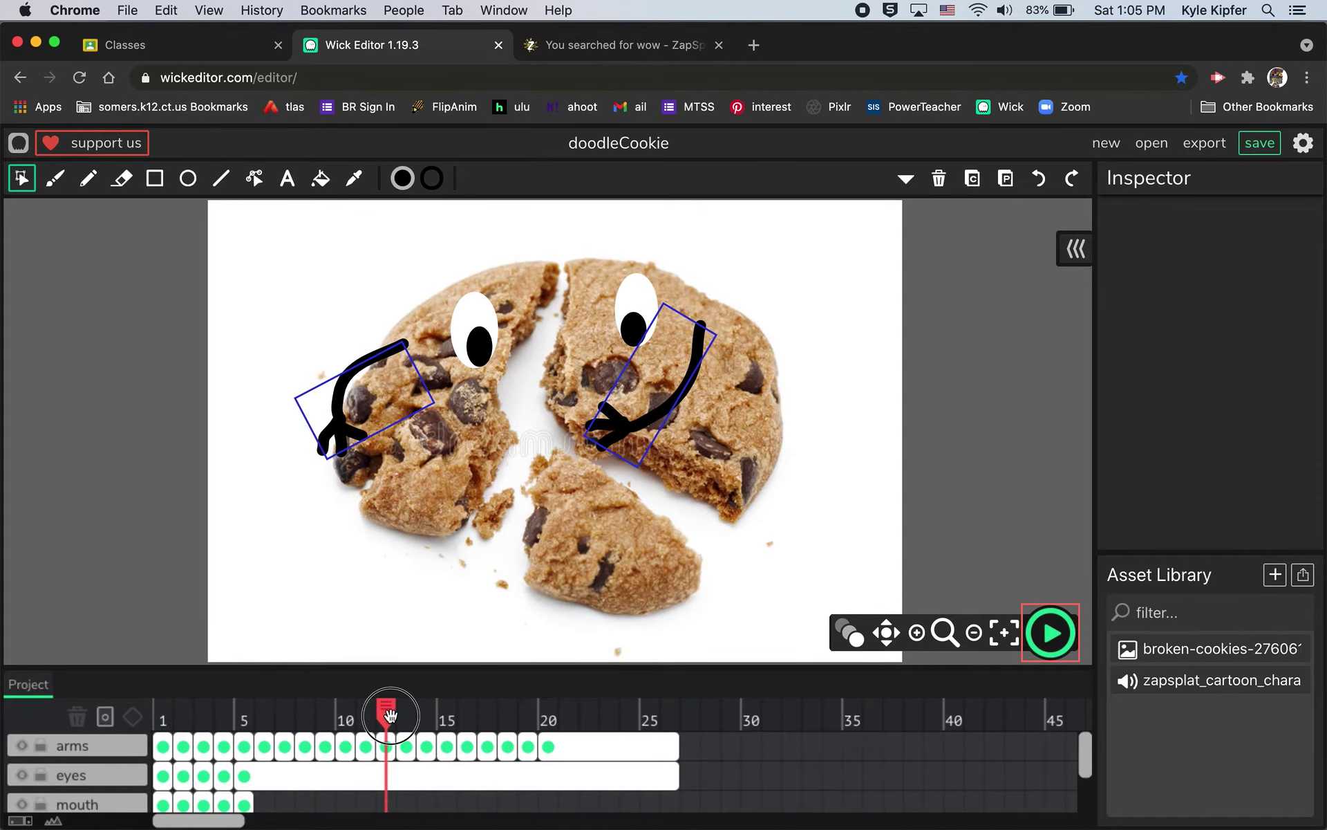
{"action": "left_click_drag", "start_coordinate": [387, 711], "coordinate": [43, 710]}
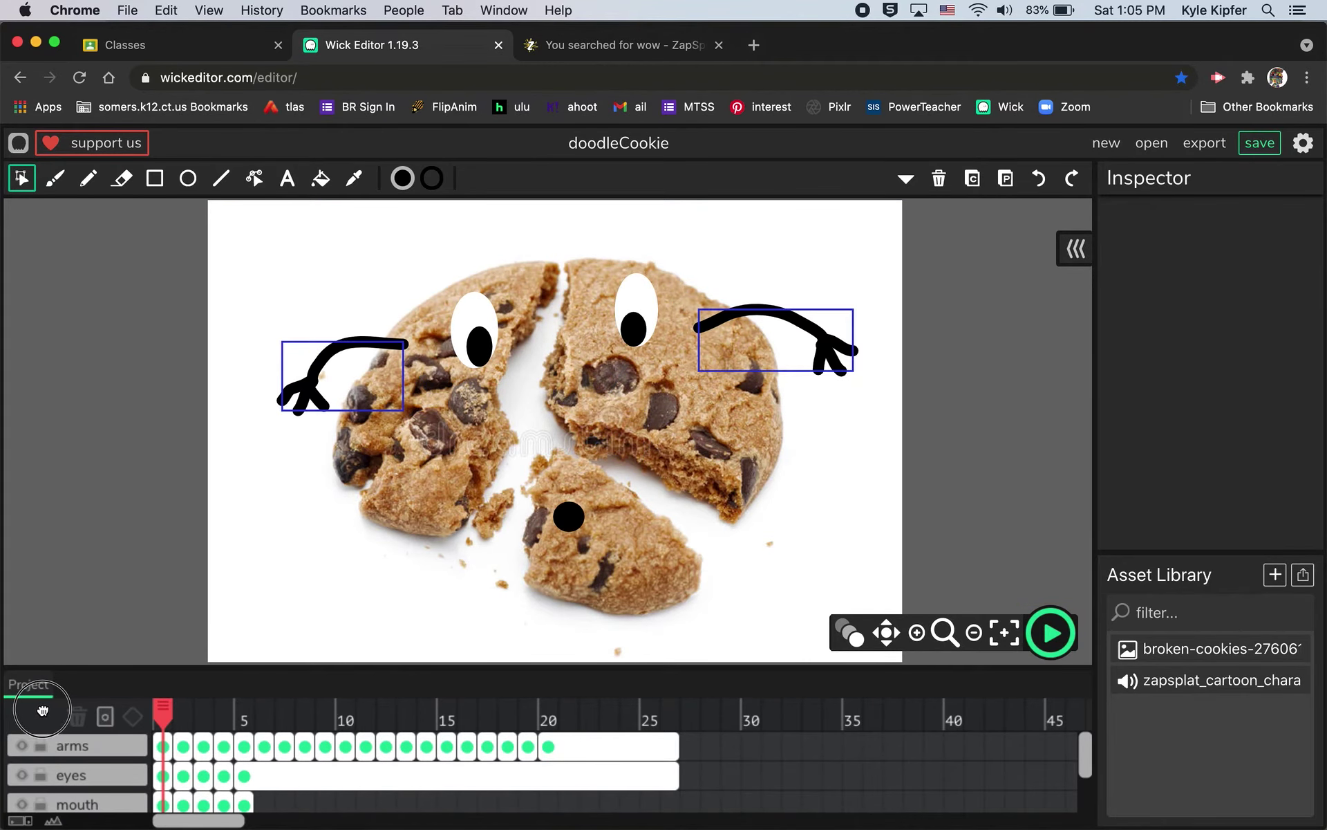
Export the animation with sound as the MP4 video 'doodleCookie'
{"action": "left_click", "coordinate": [1204, 145]}
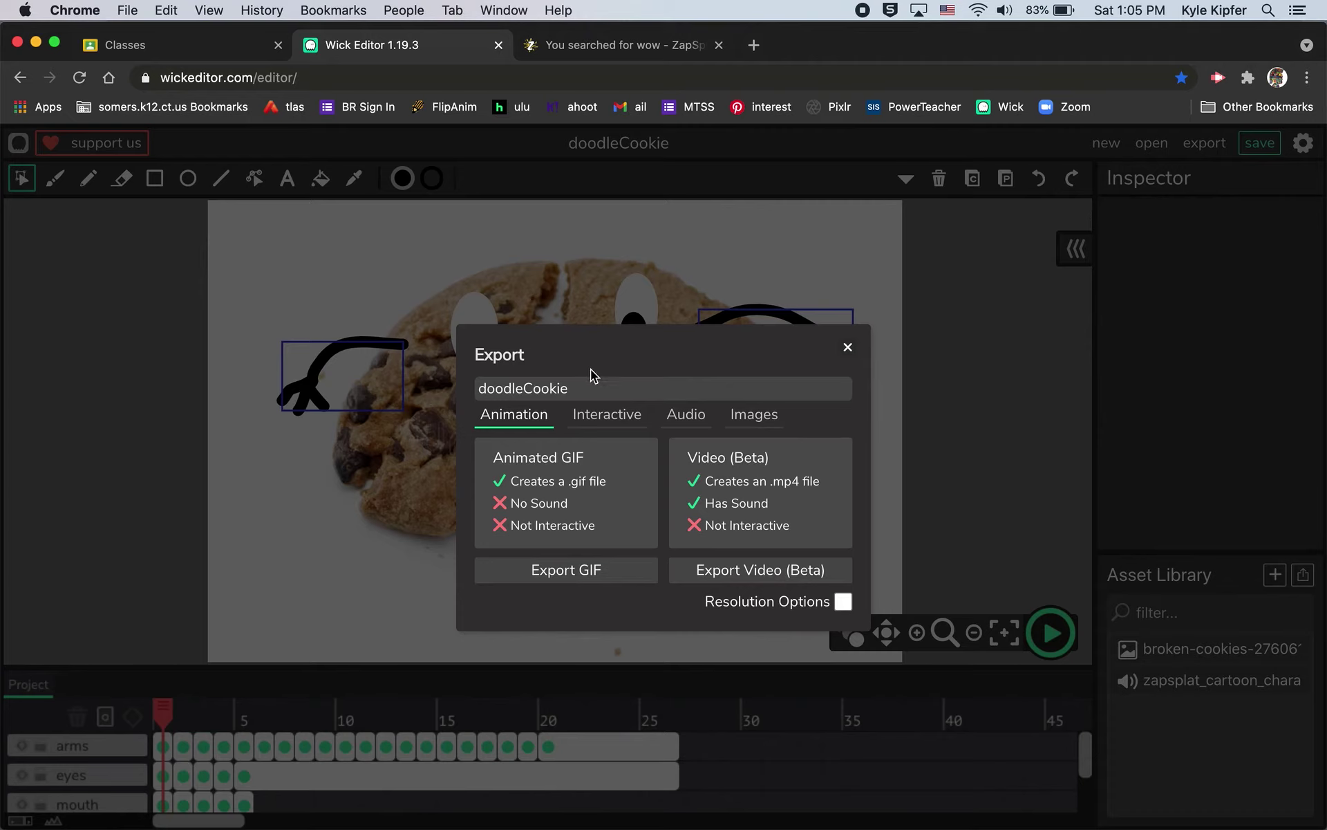
{"action": "left_click", "coordinate": [586, 390]}
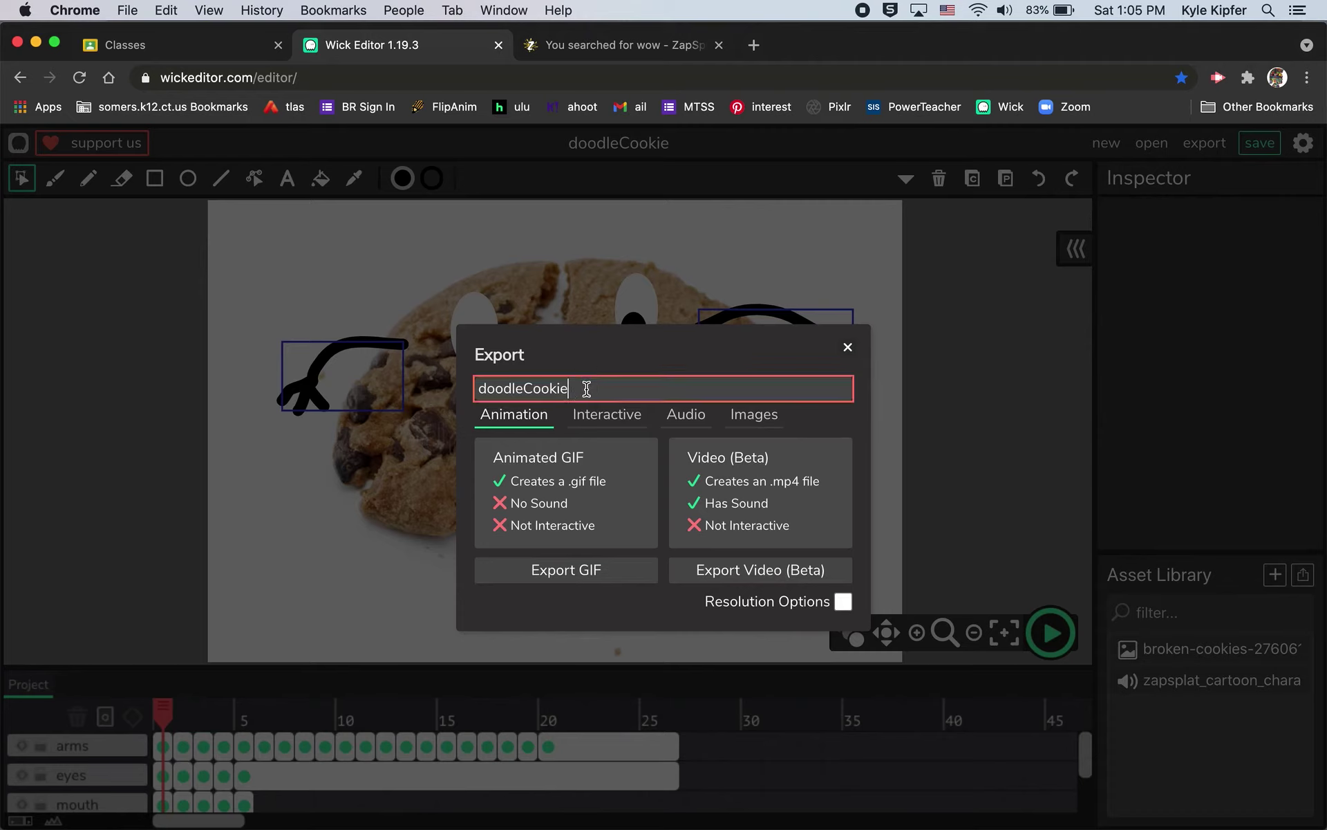
{"action": "type", "text": "WOW"}
{"action": "left_click", "coordinate": [761, 571]}
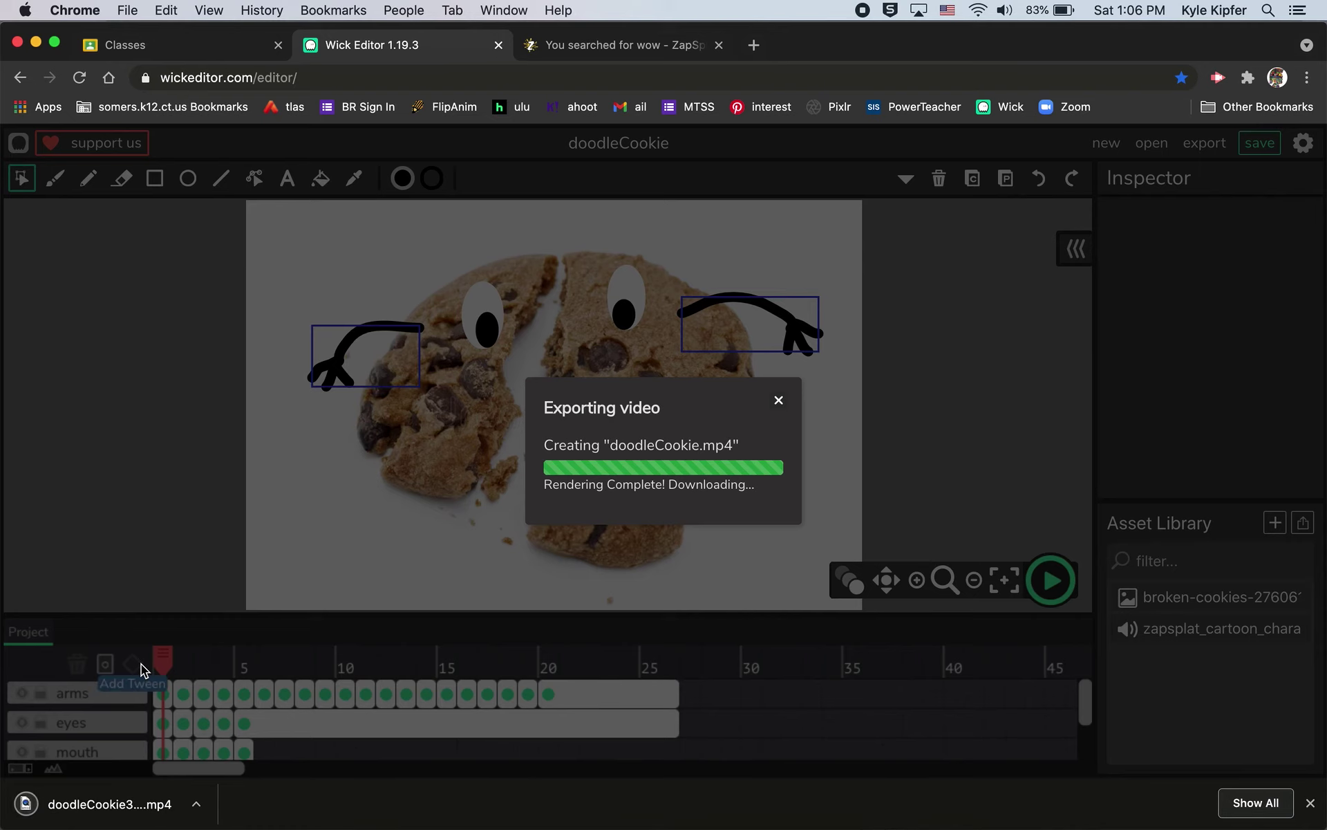
{"action": "left_click", "coordinate": [123, 804]}
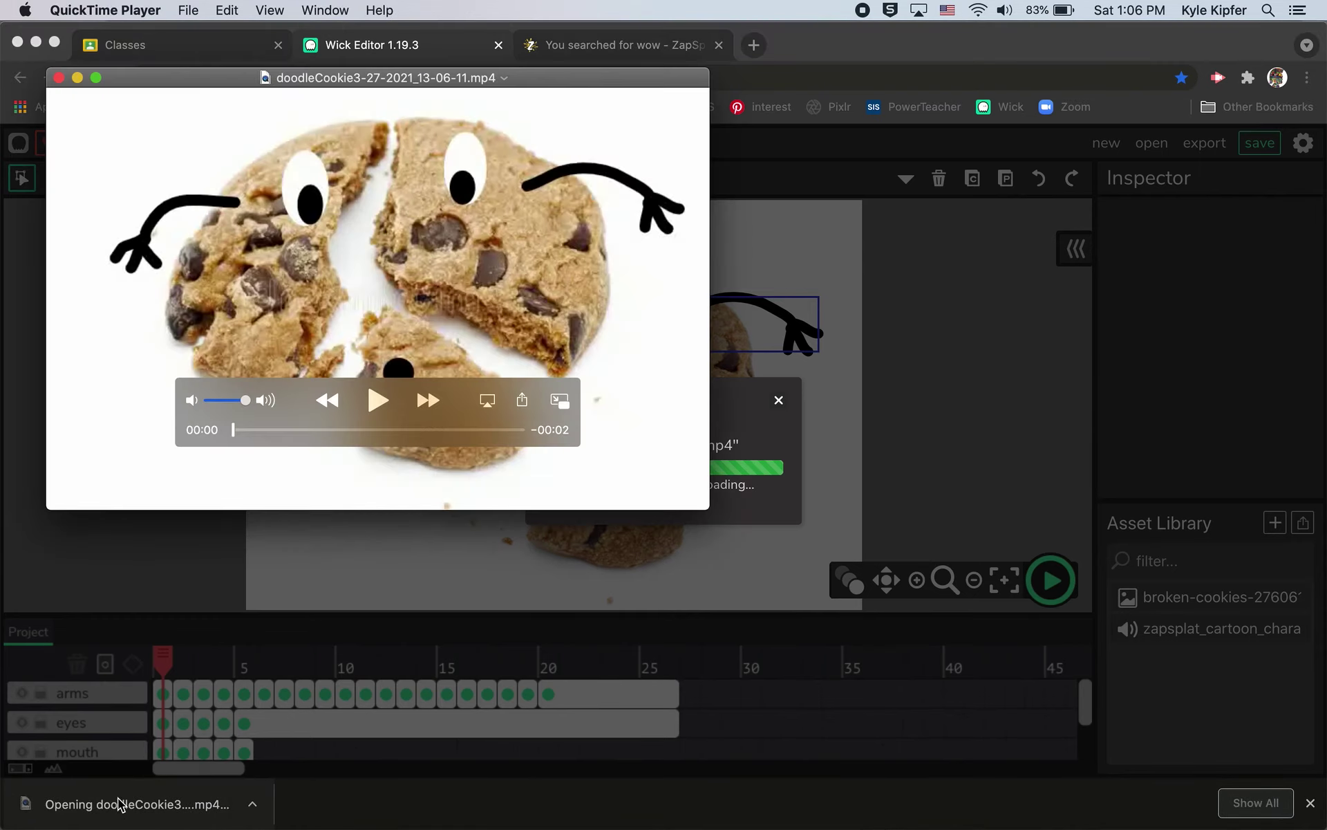
{"action": "left_click", "coordinate": [373, 401]}
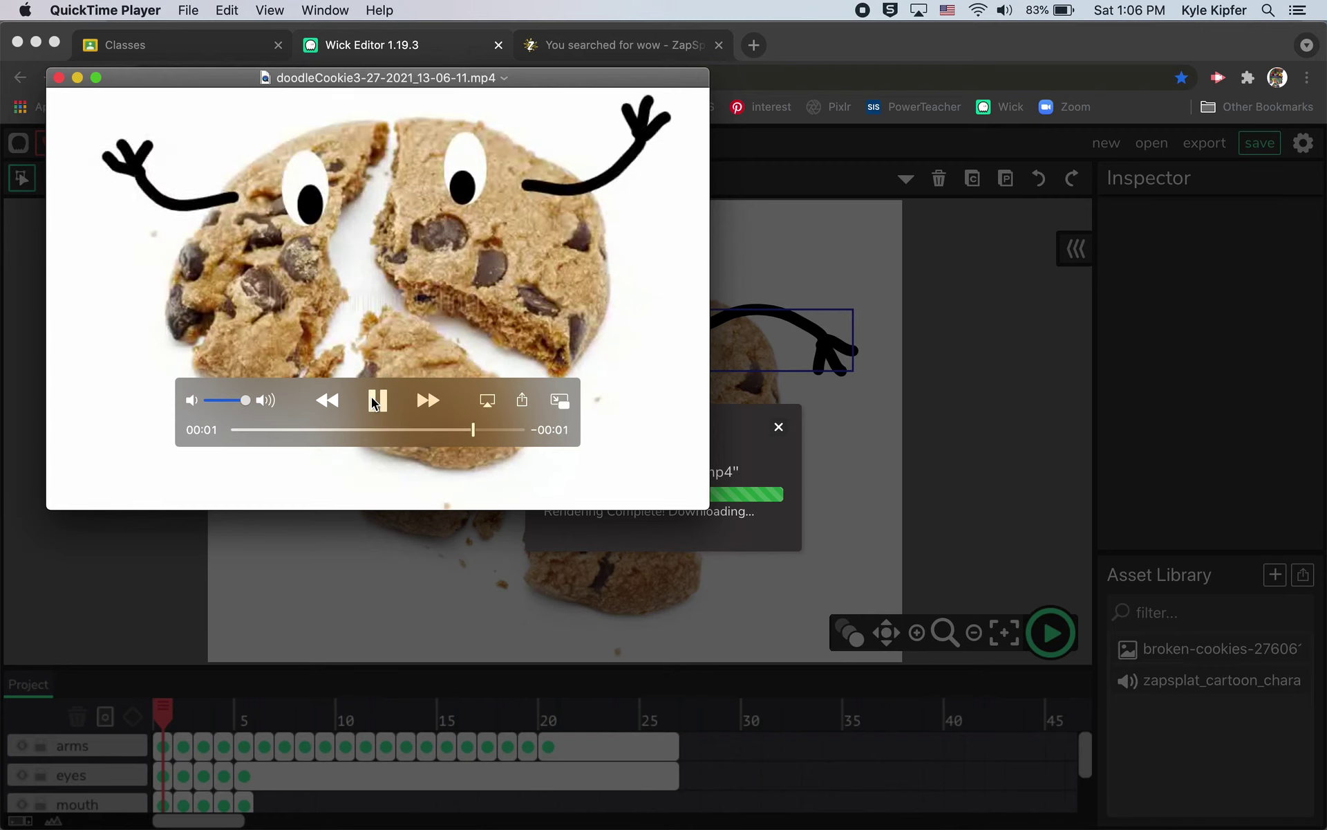
{"action": "left_click", "coordinate": [59, 78]}
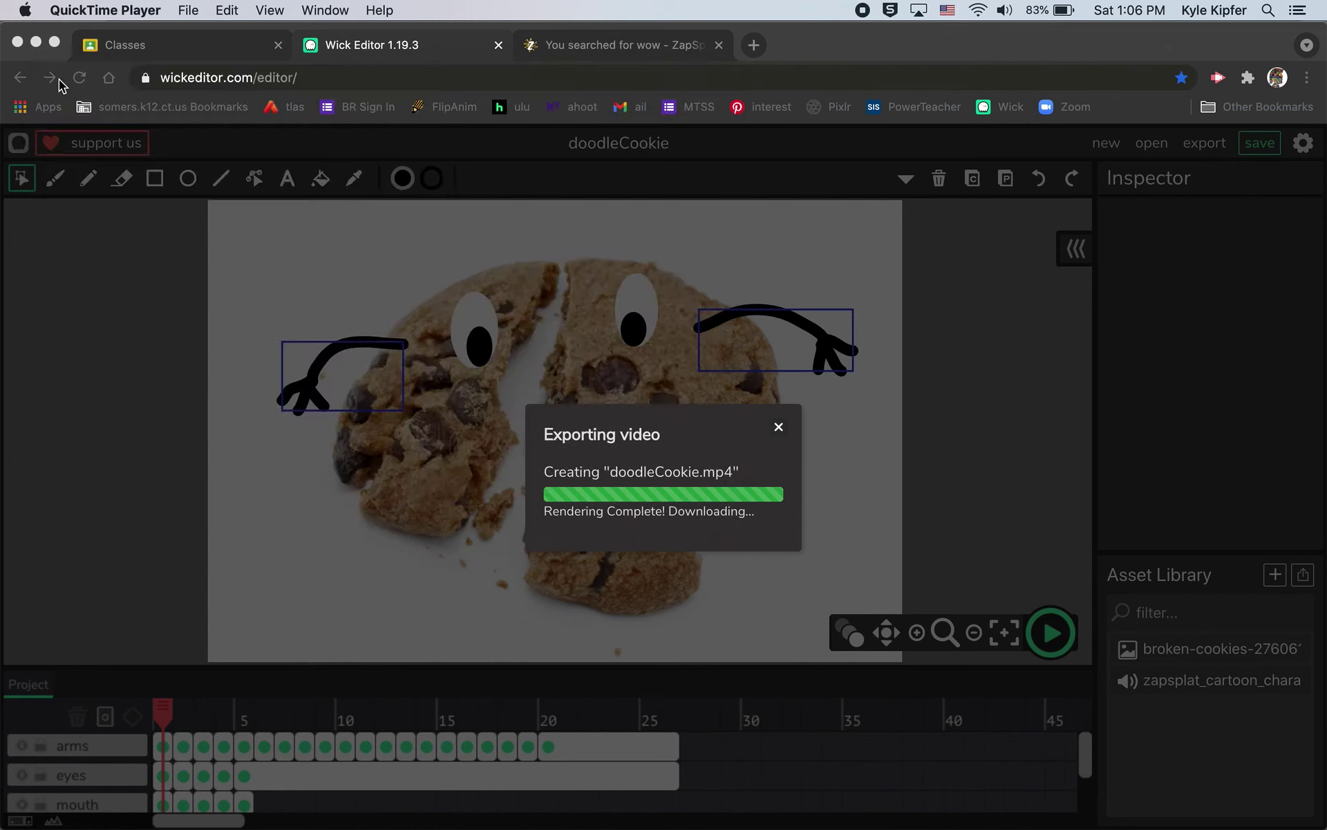
{"action": "left_click", "coordinate": [779, 430]}
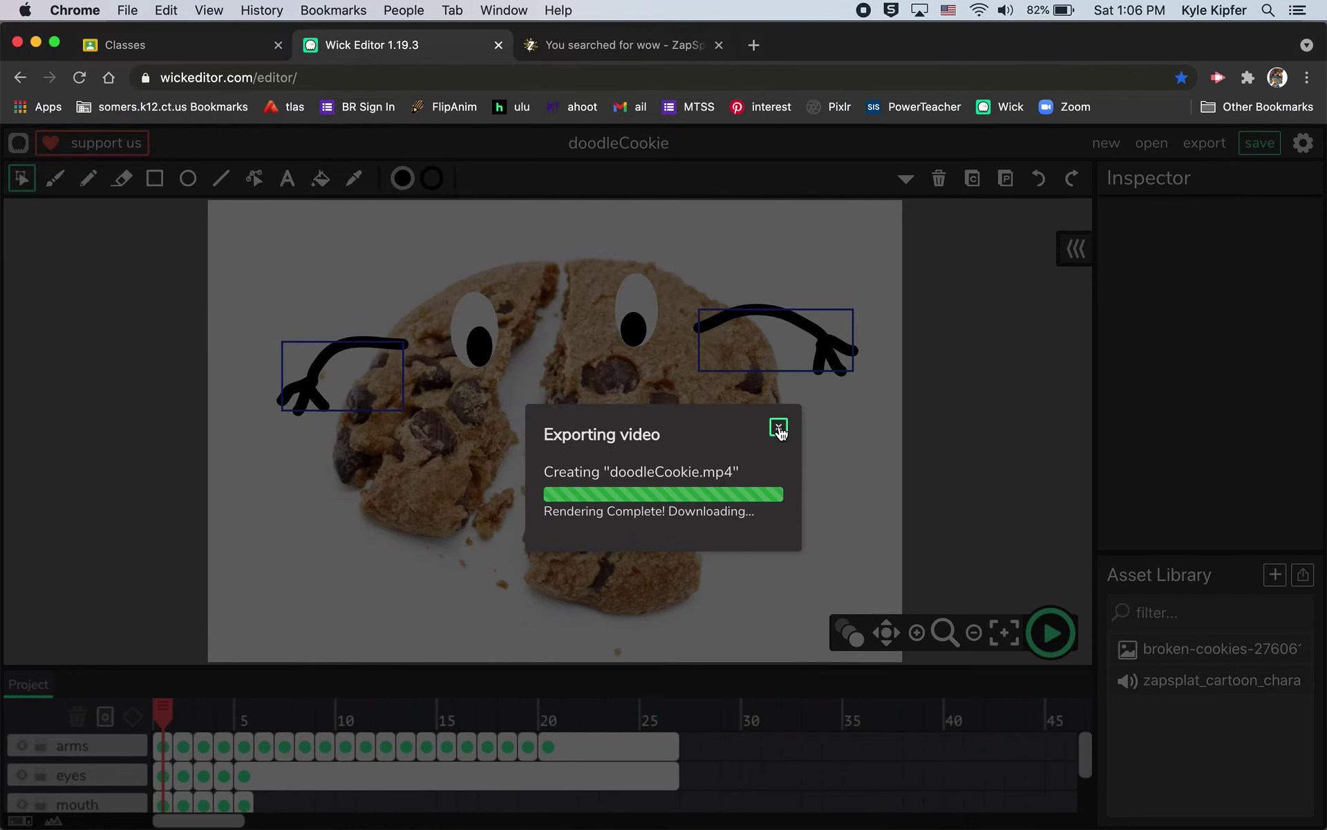